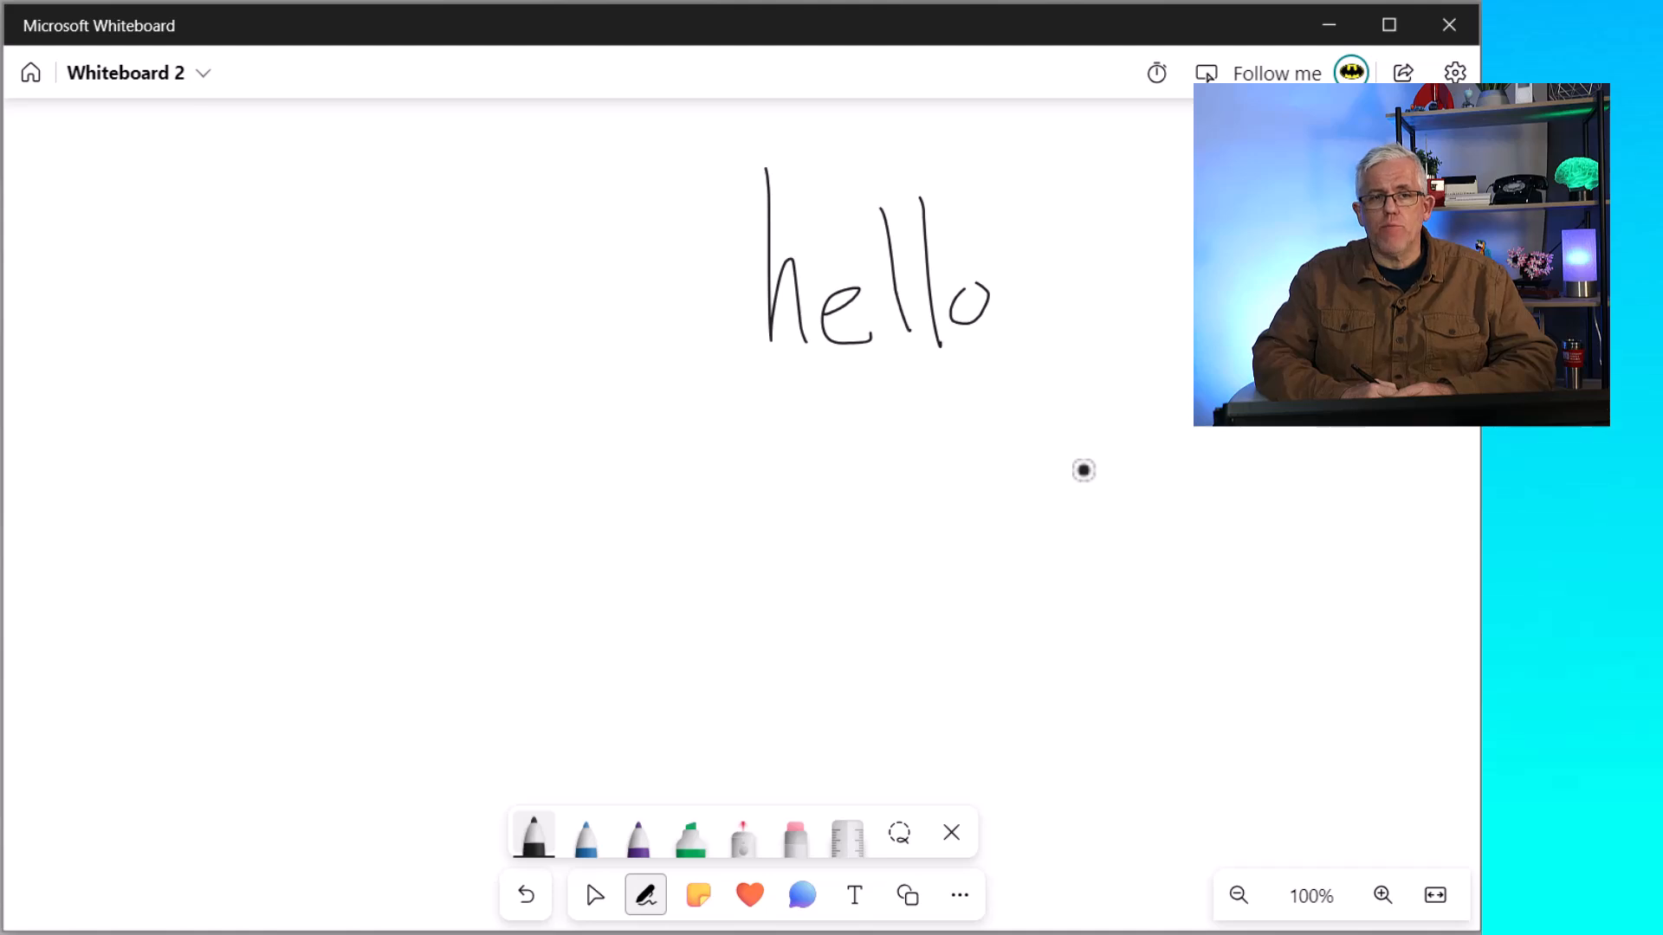
Handwrite "hello" with the thick black pen below the existing handwritten hello
click(533, 838)
drag(916, 401, 928, 503)
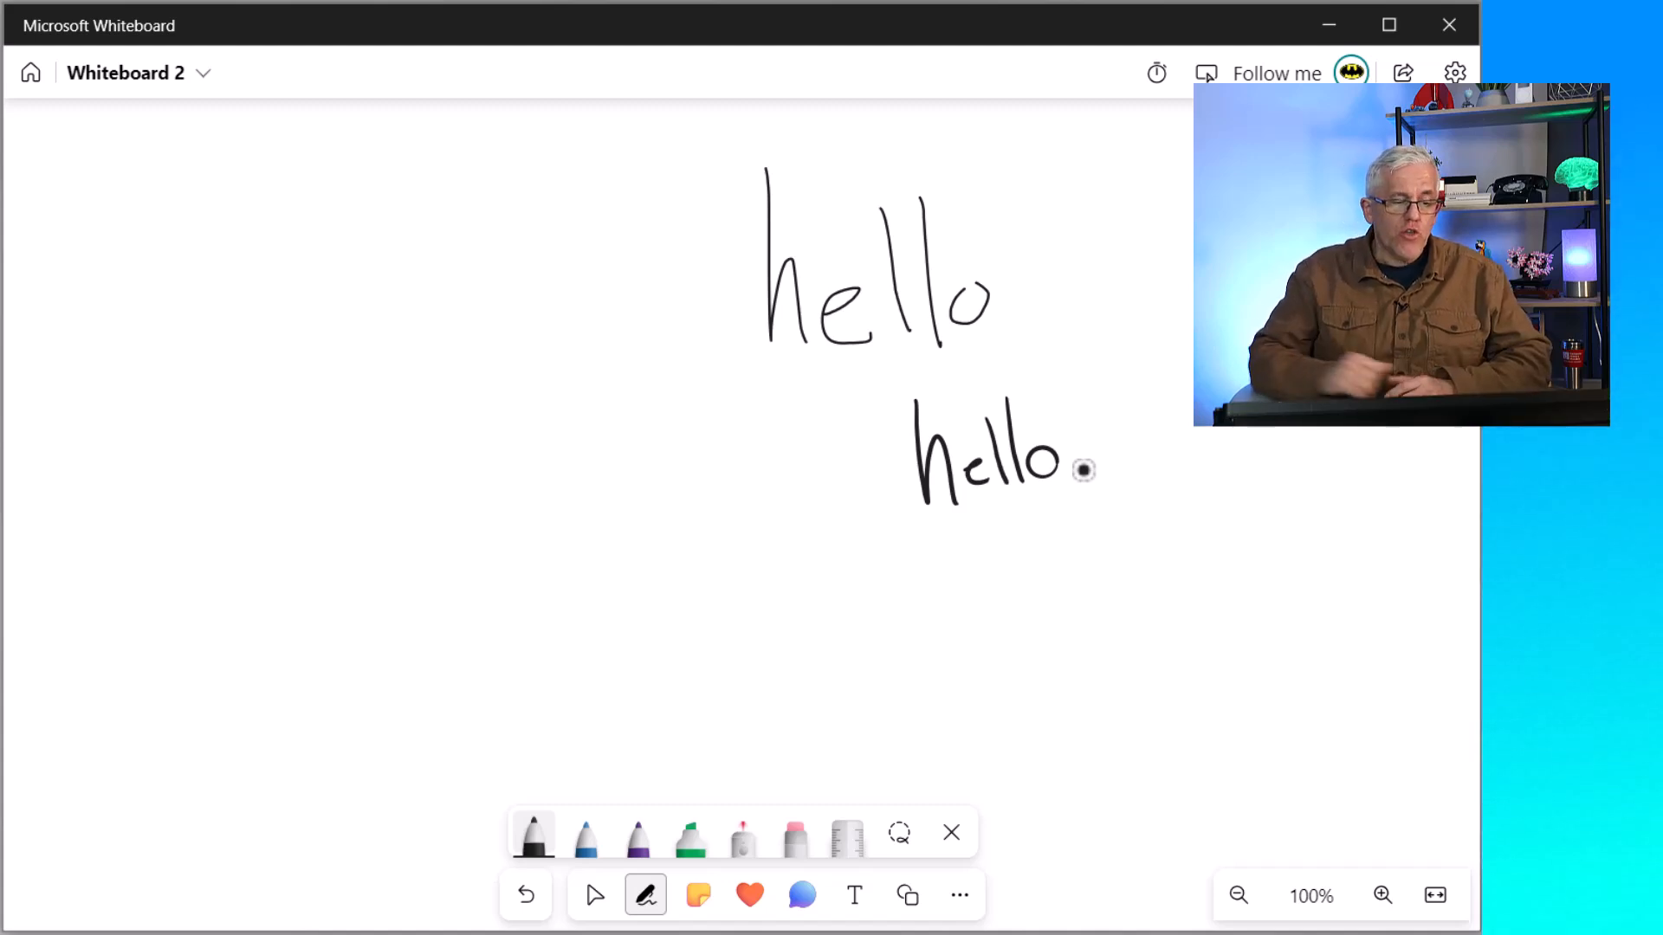
Add a text object reading "Hello World" on the canvas, below and to the left of the smaller handwritten hello
click(855, 897)
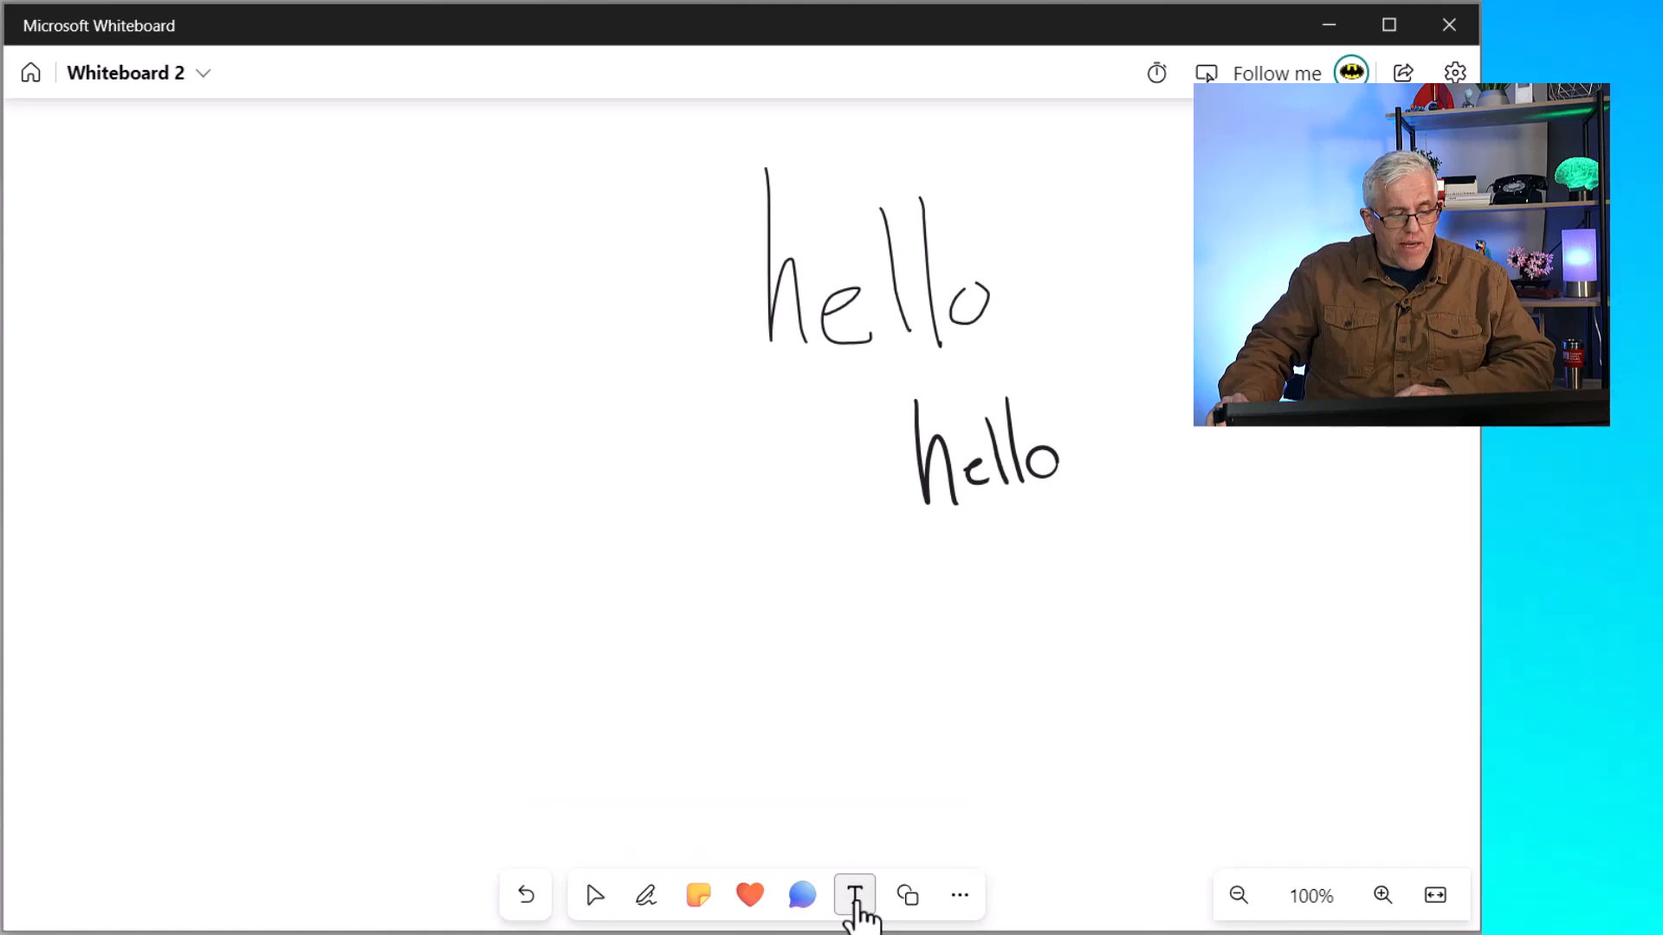
click(608, 609)
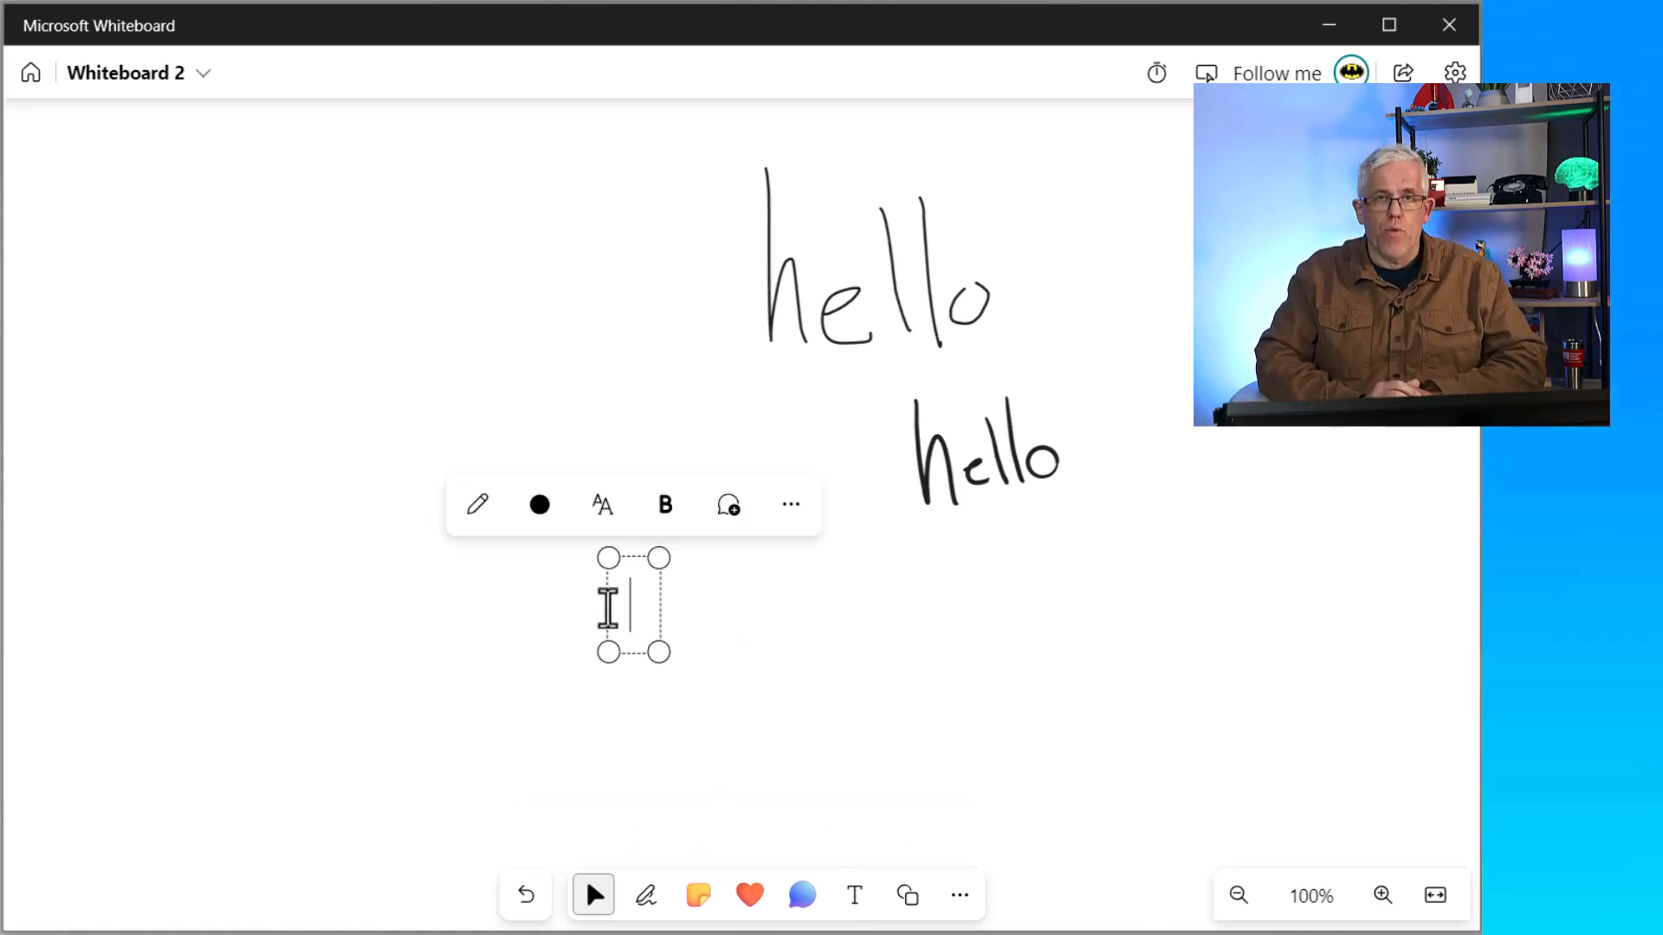
text(He)
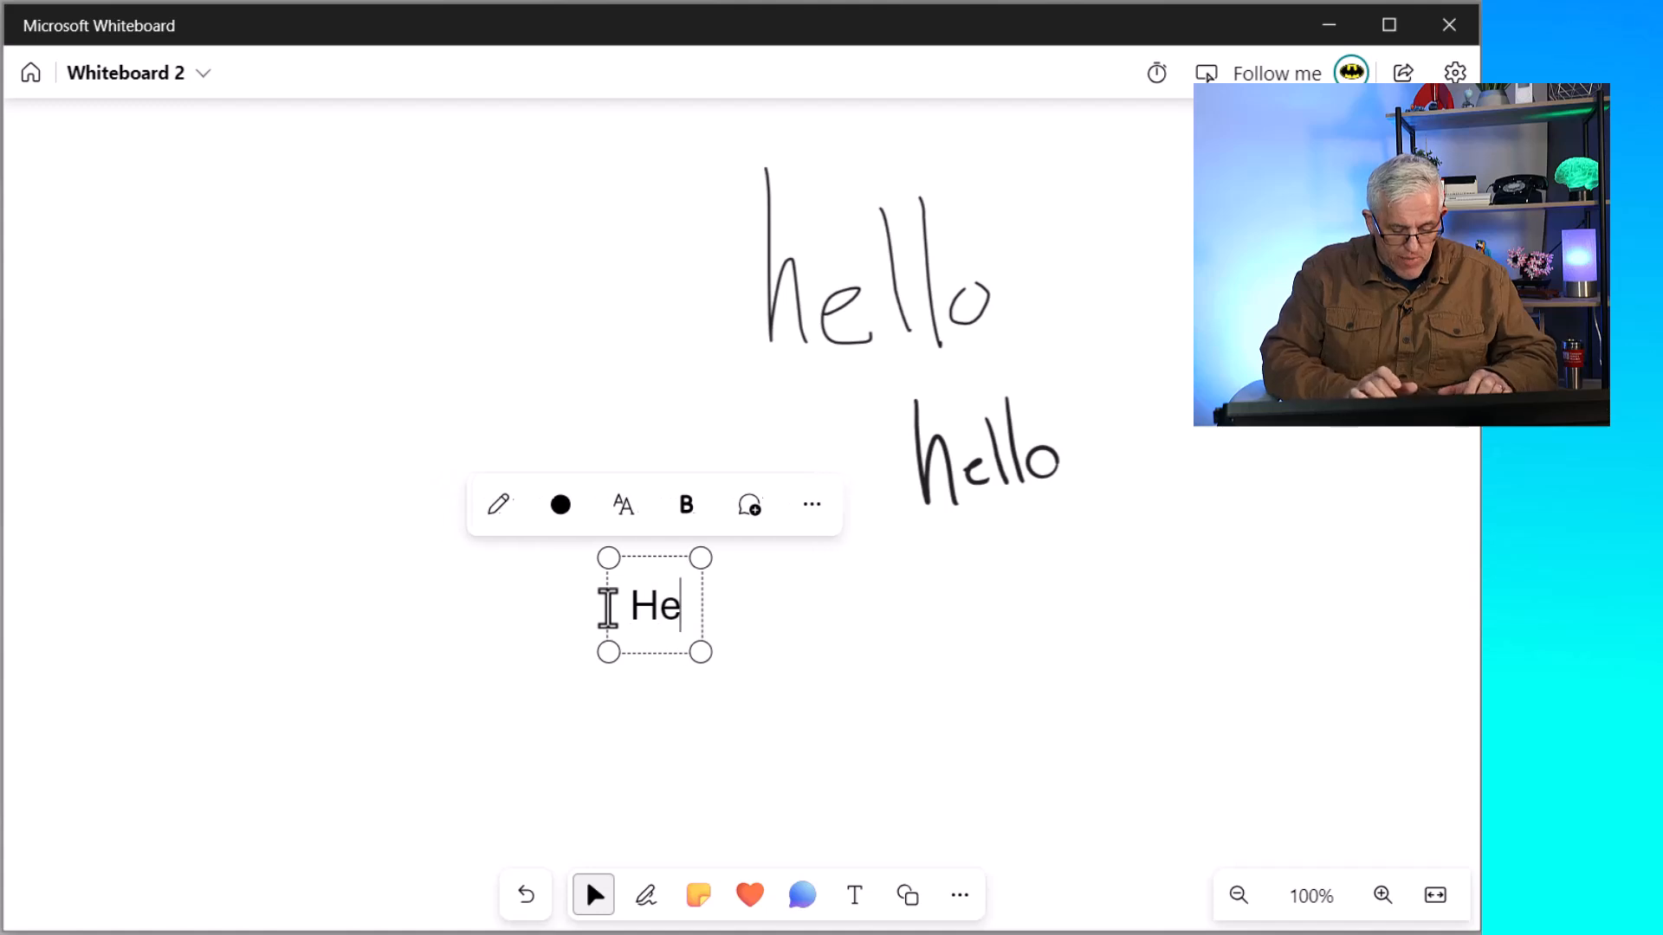
text(llo World)
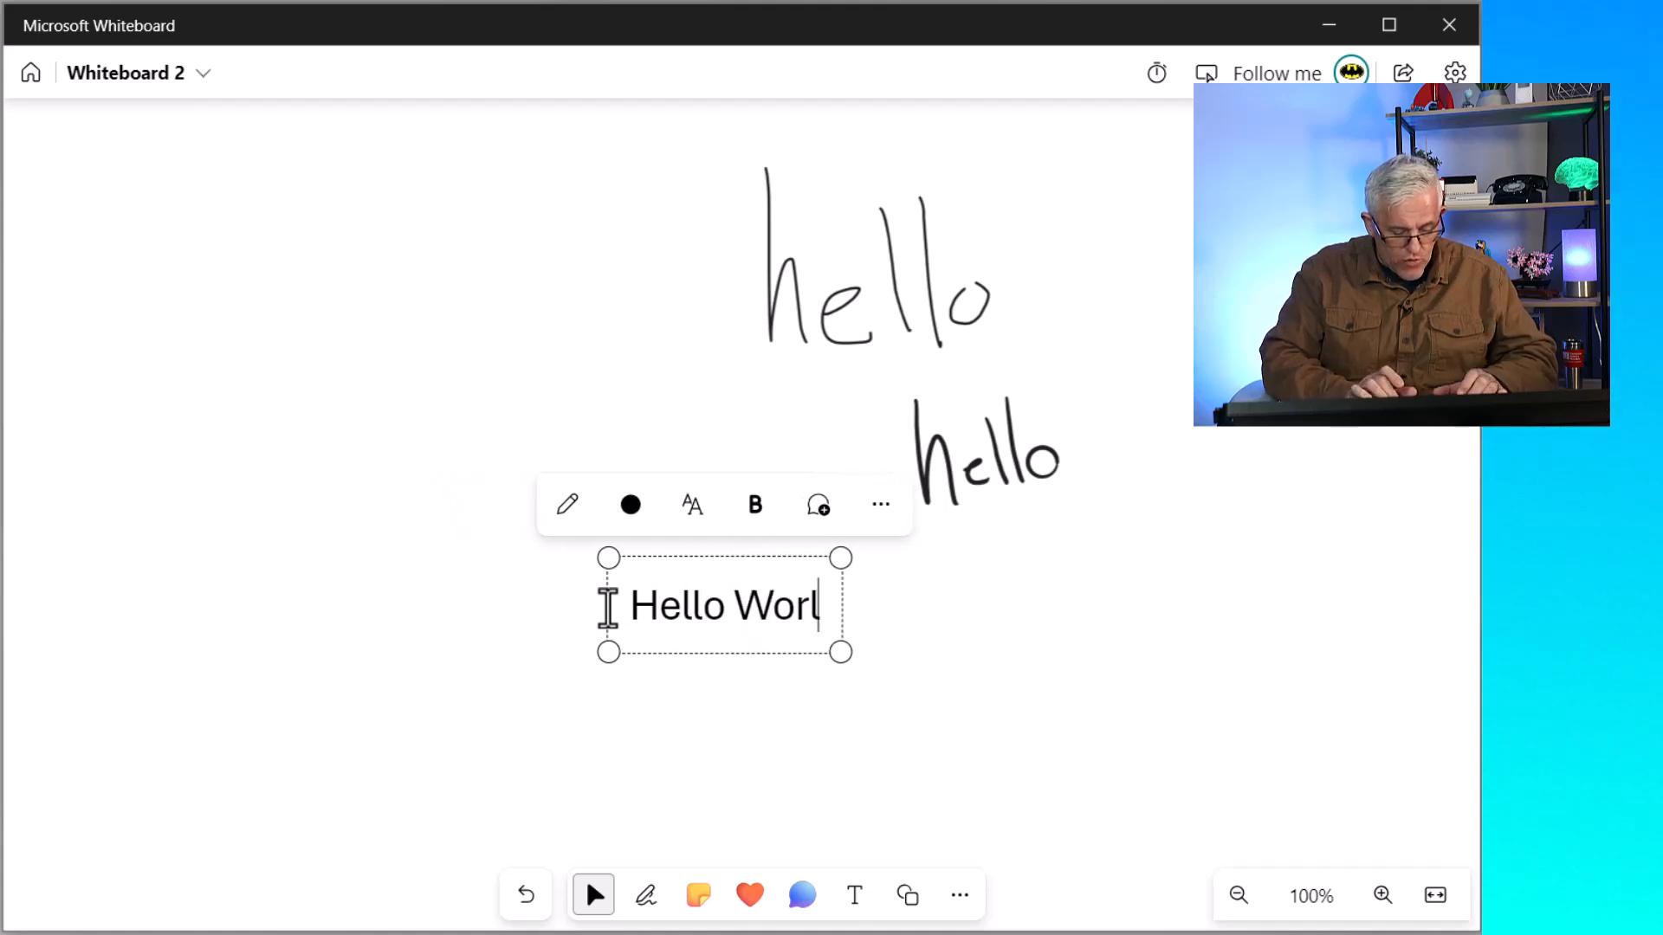
click(727, 741)
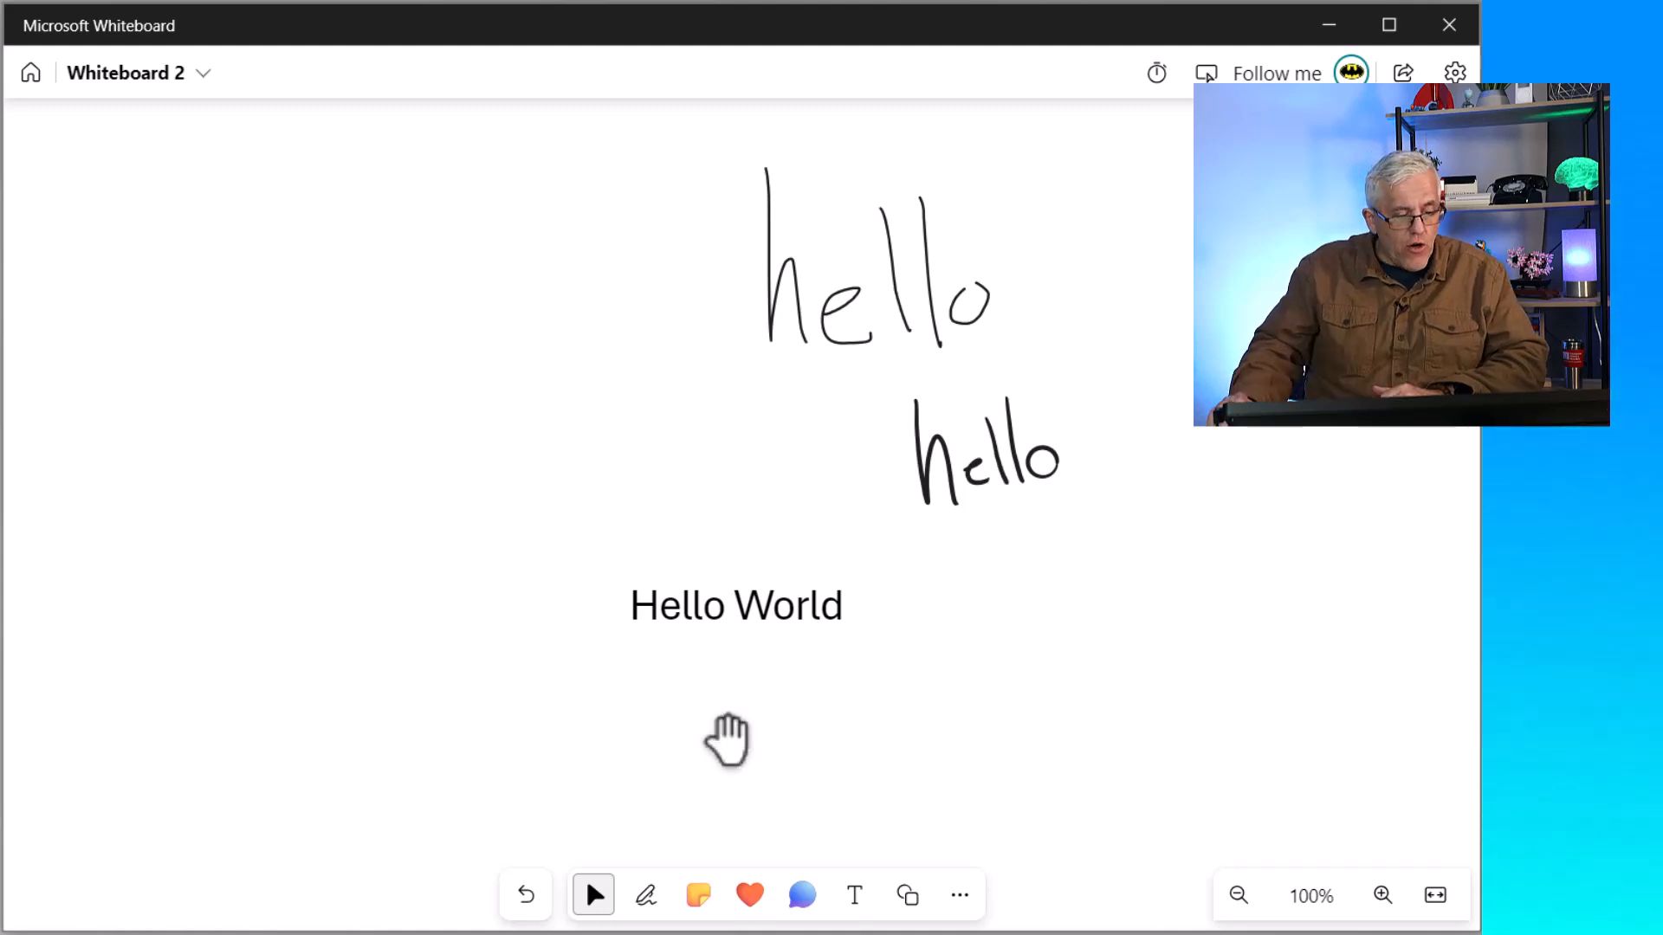
Add a second text object reading "Hello World" in blue, to the right of the black text
click(854, 895)
click(998, 603)
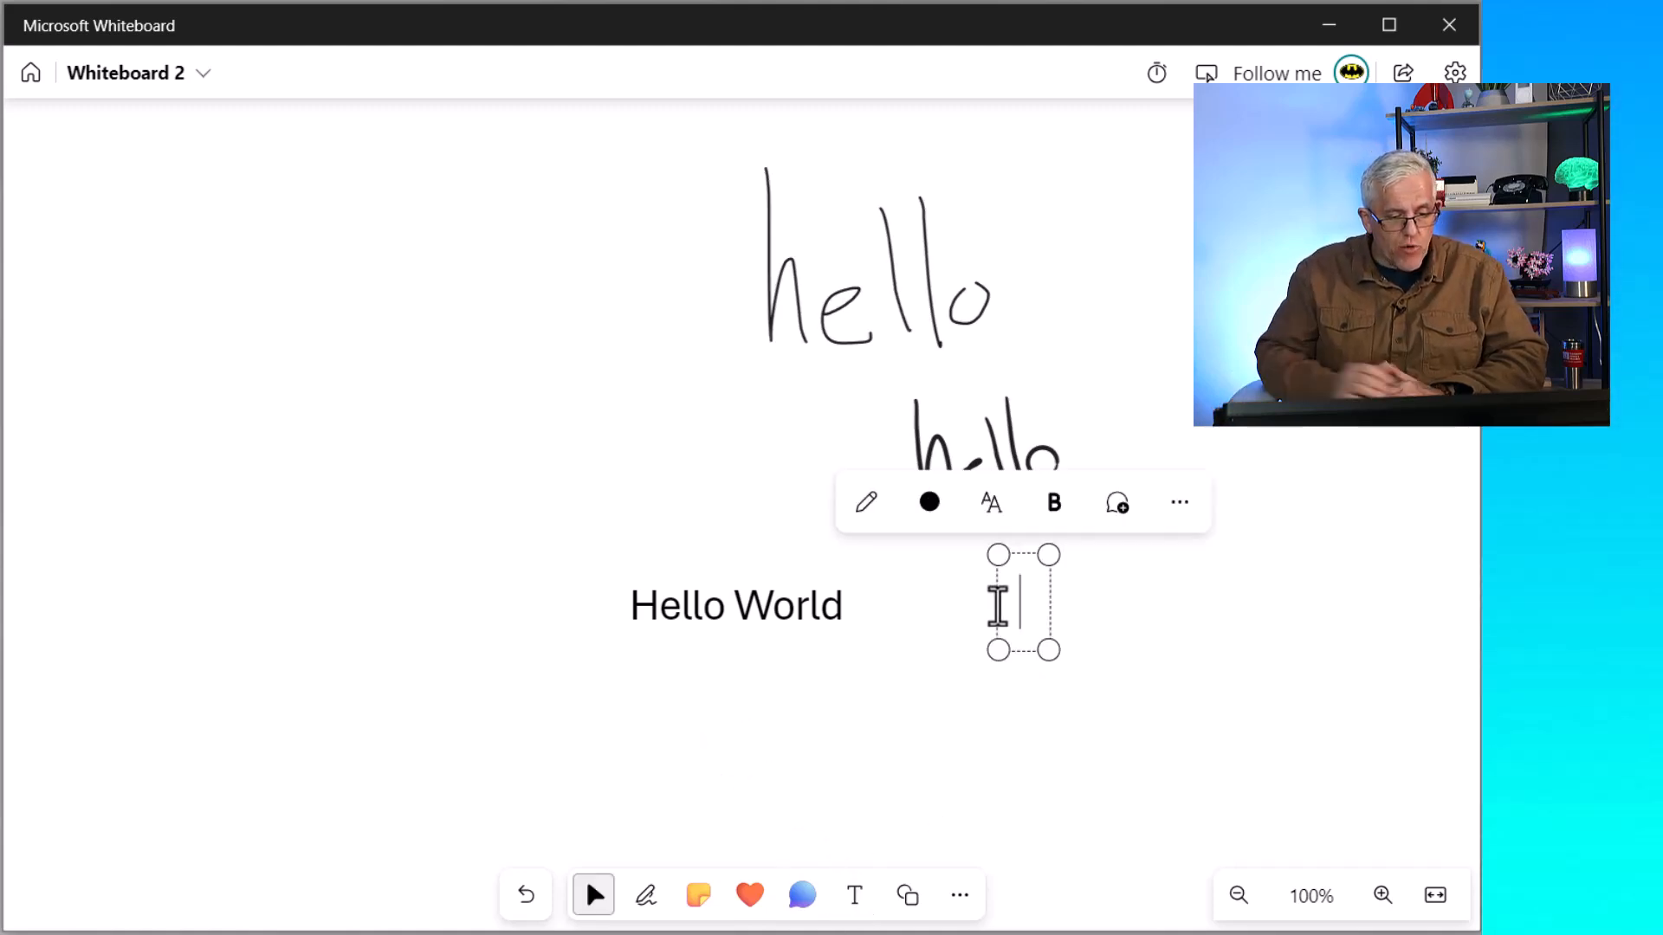
click(929, 504)
click(960, 439)
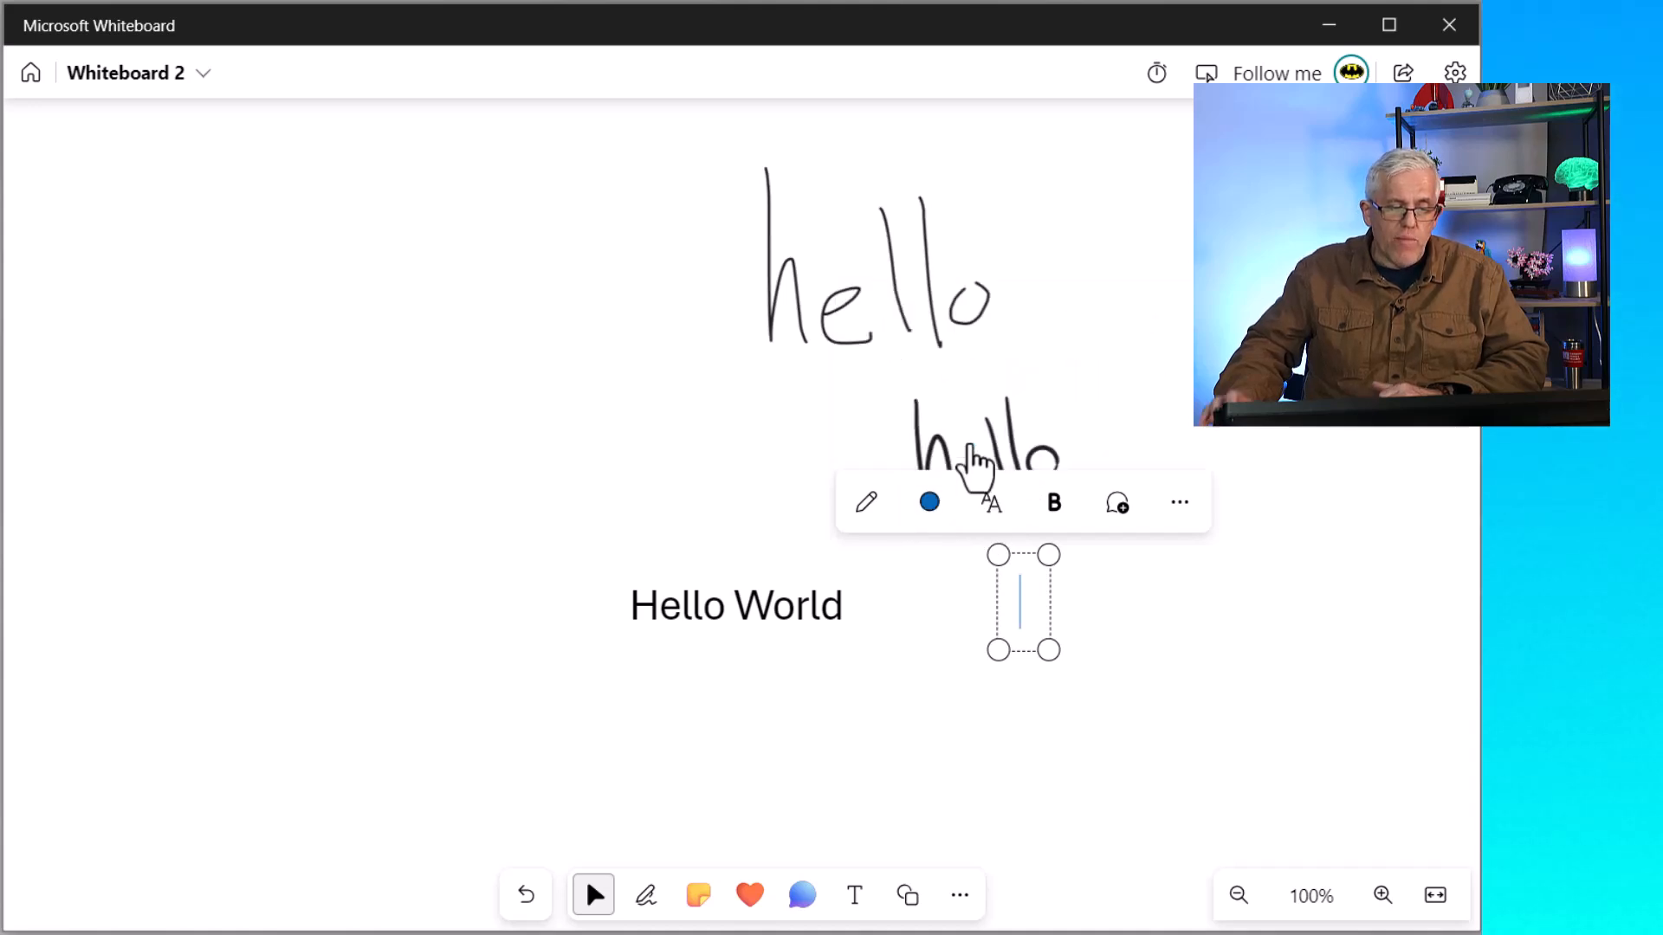
text(He)
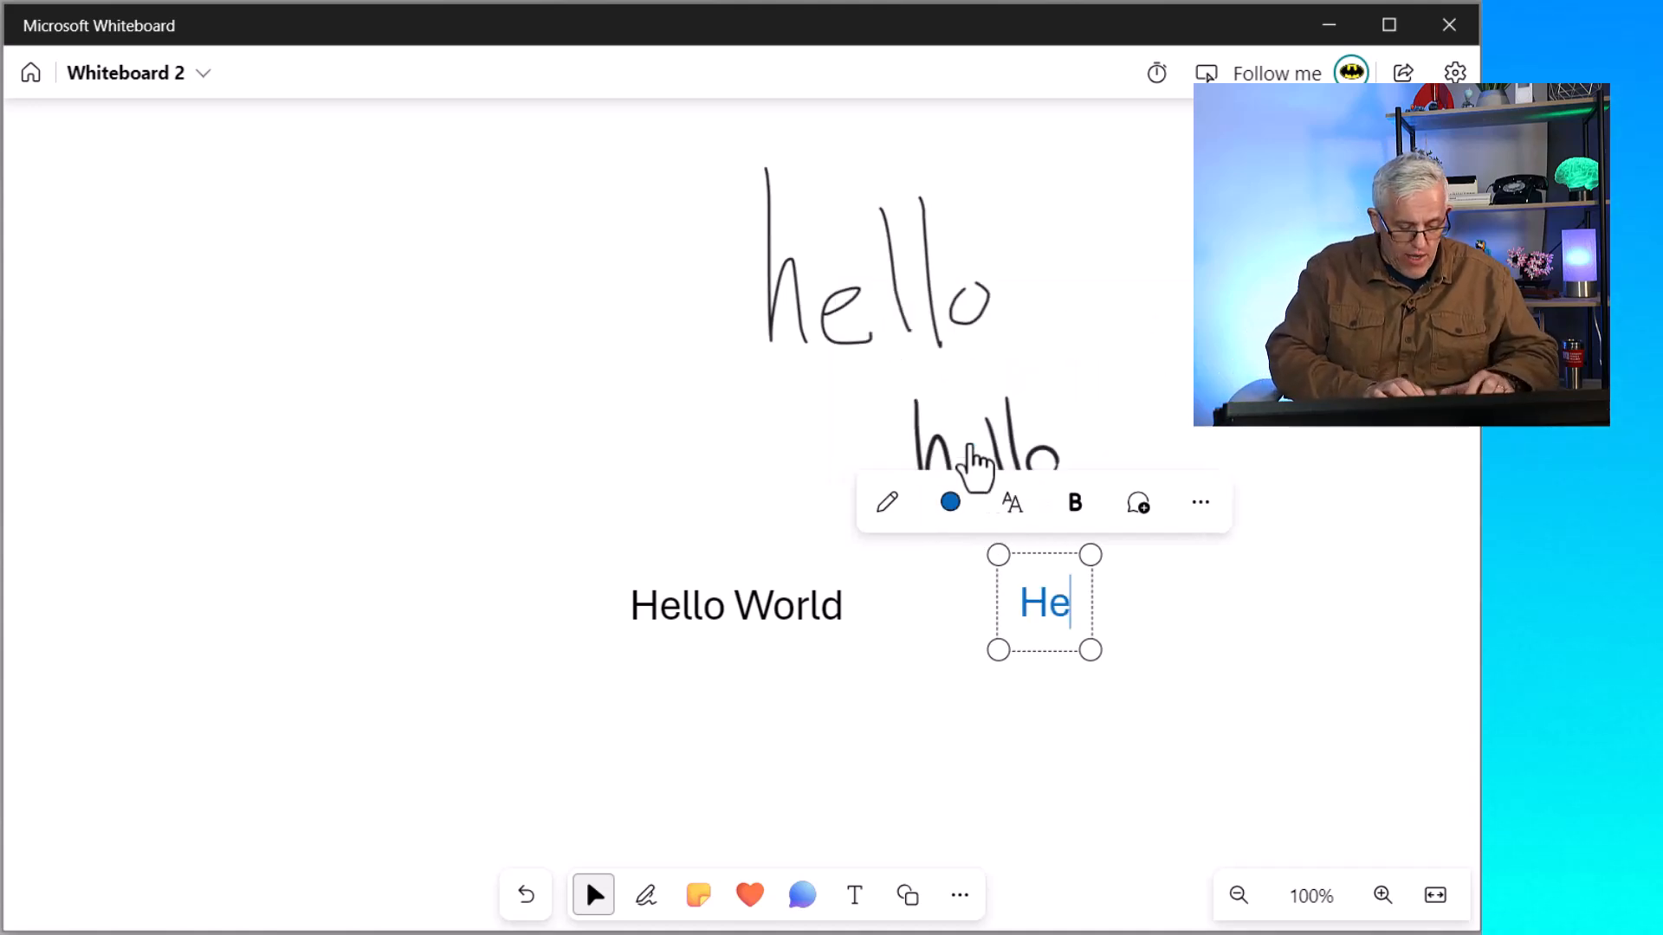
text(llo Wo)
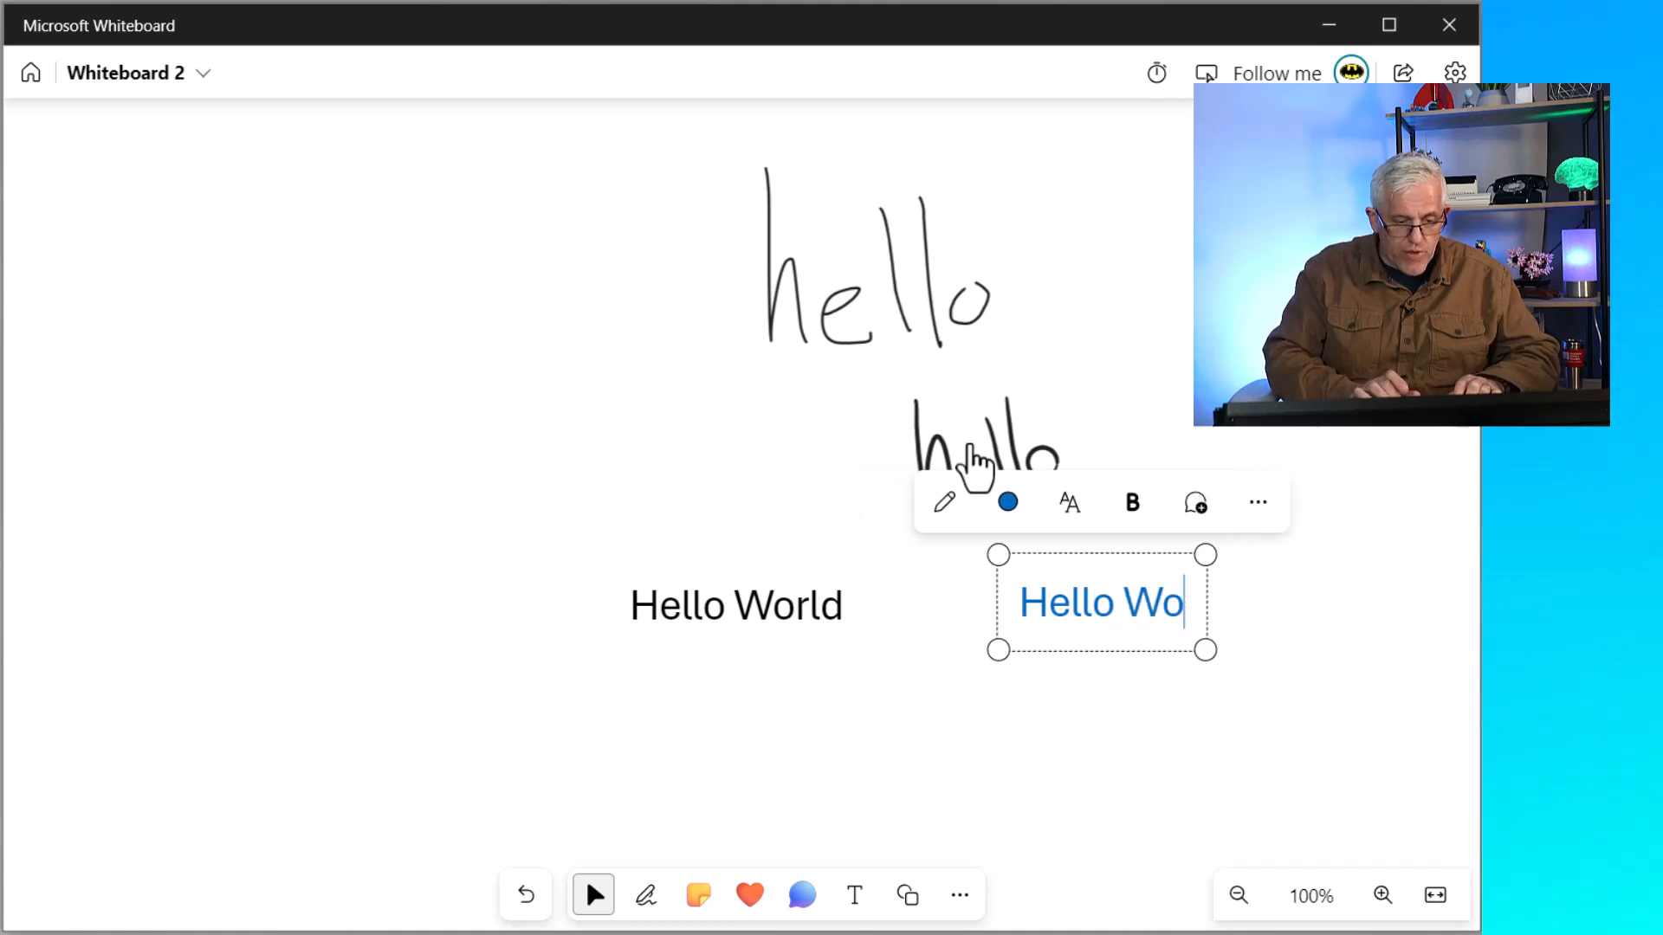
text(rld)
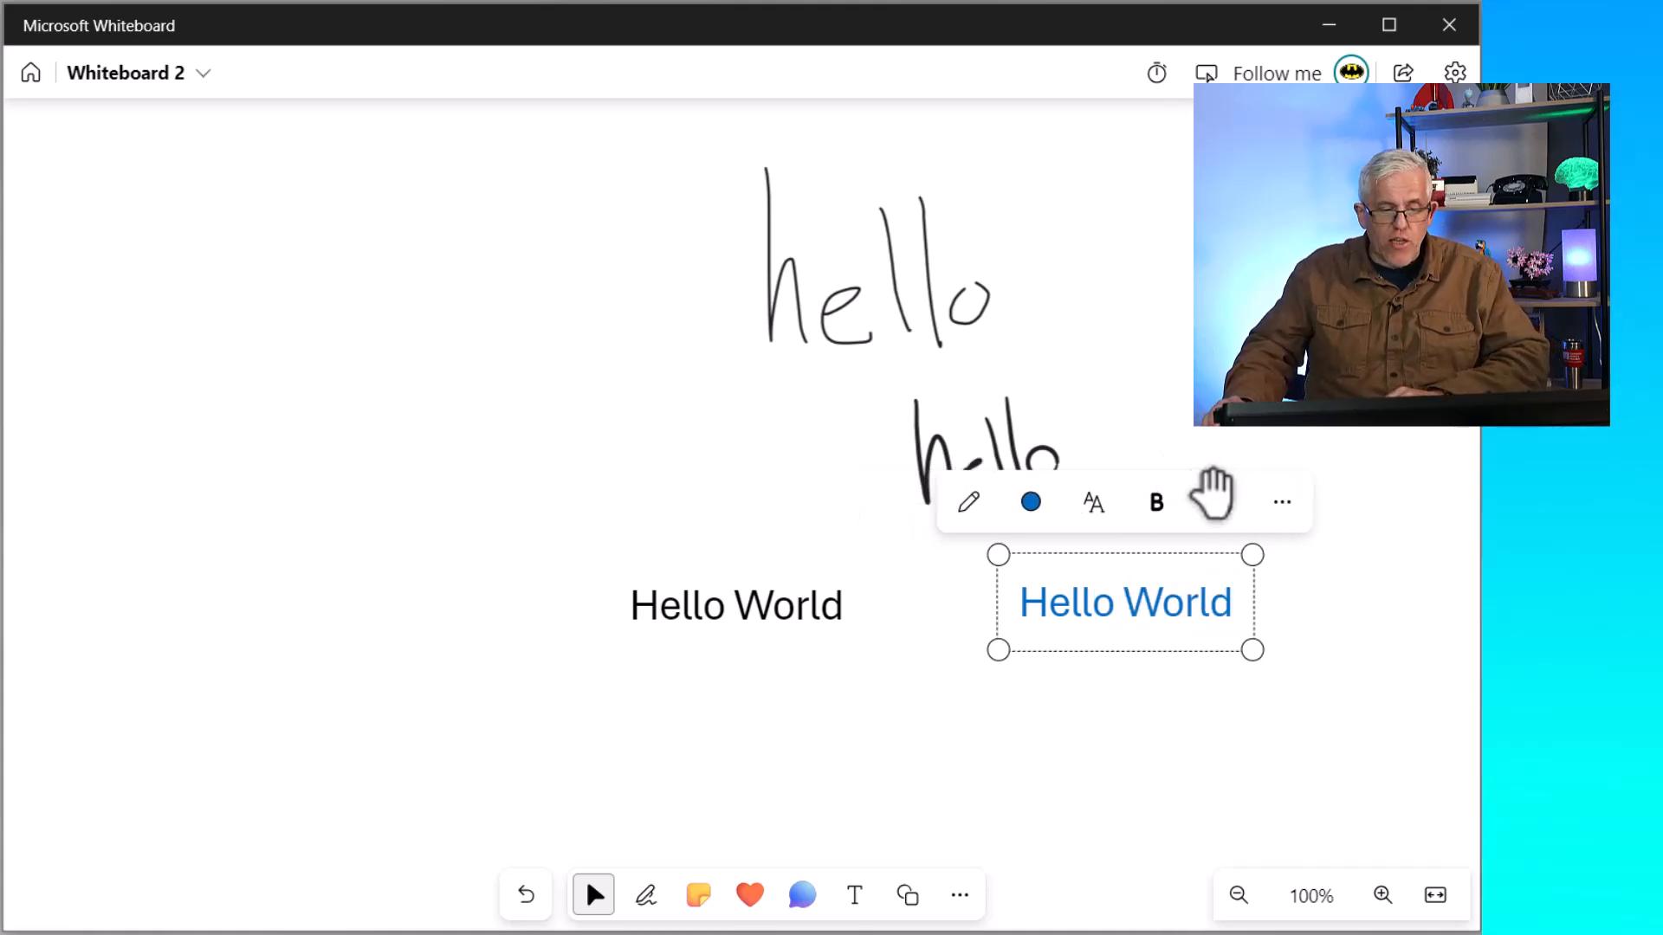
Set the blue "Hello World" text in the Handwritten font and move it directly above the black text
drag(1228, 603, 1011, 601)
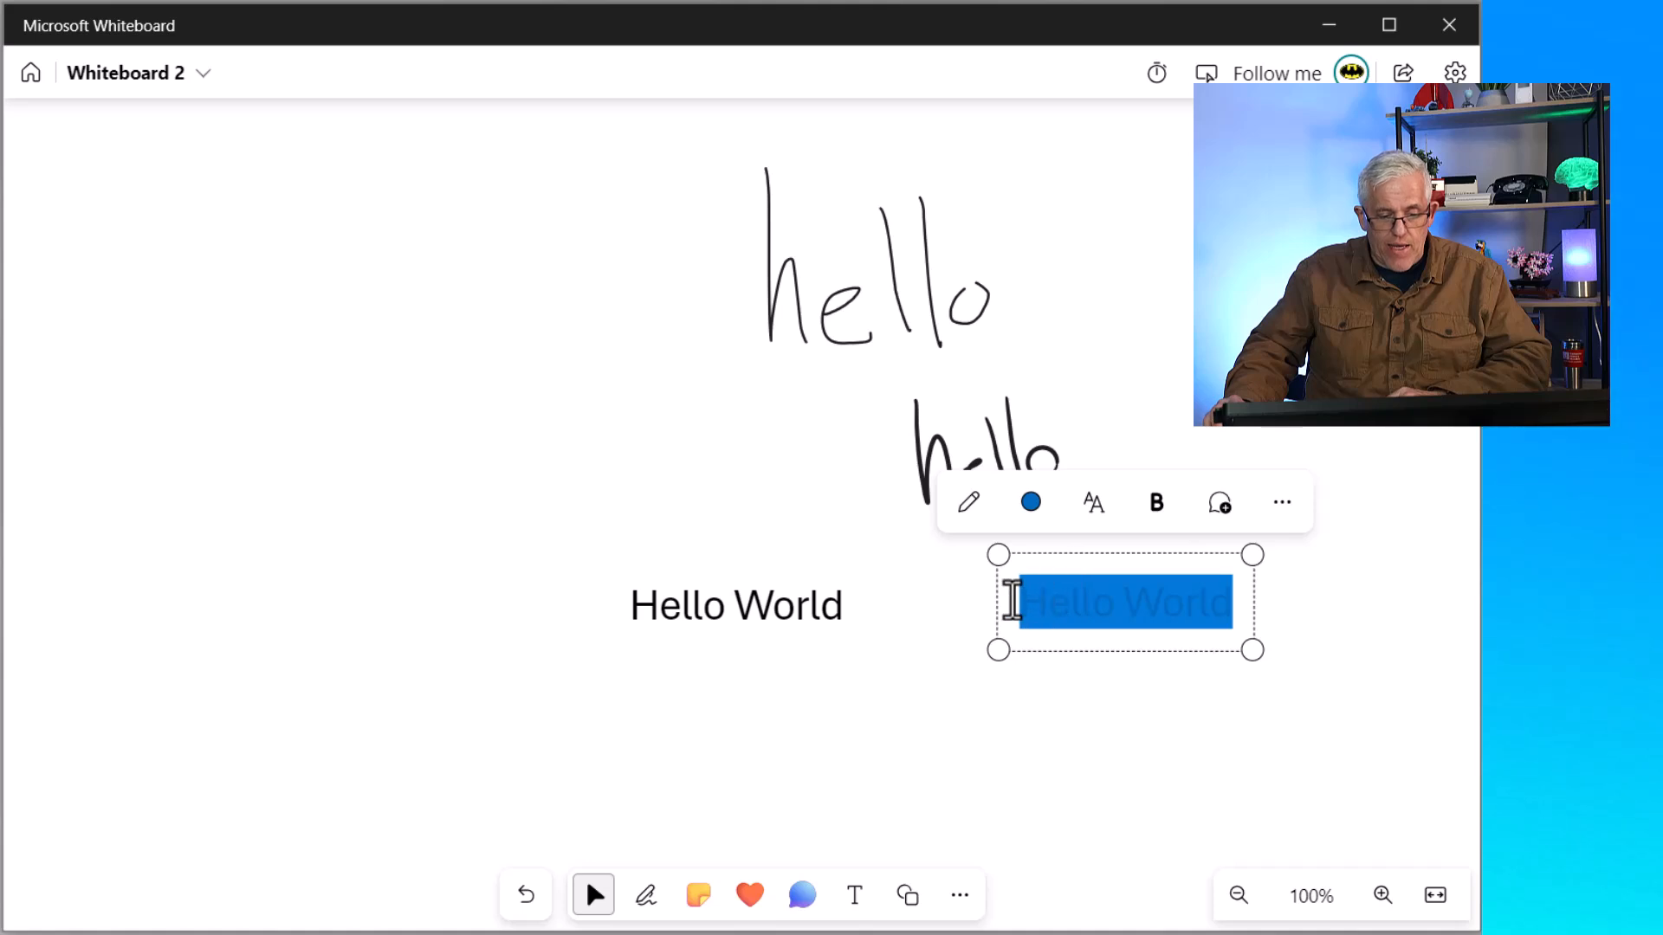
click(1095, 516)
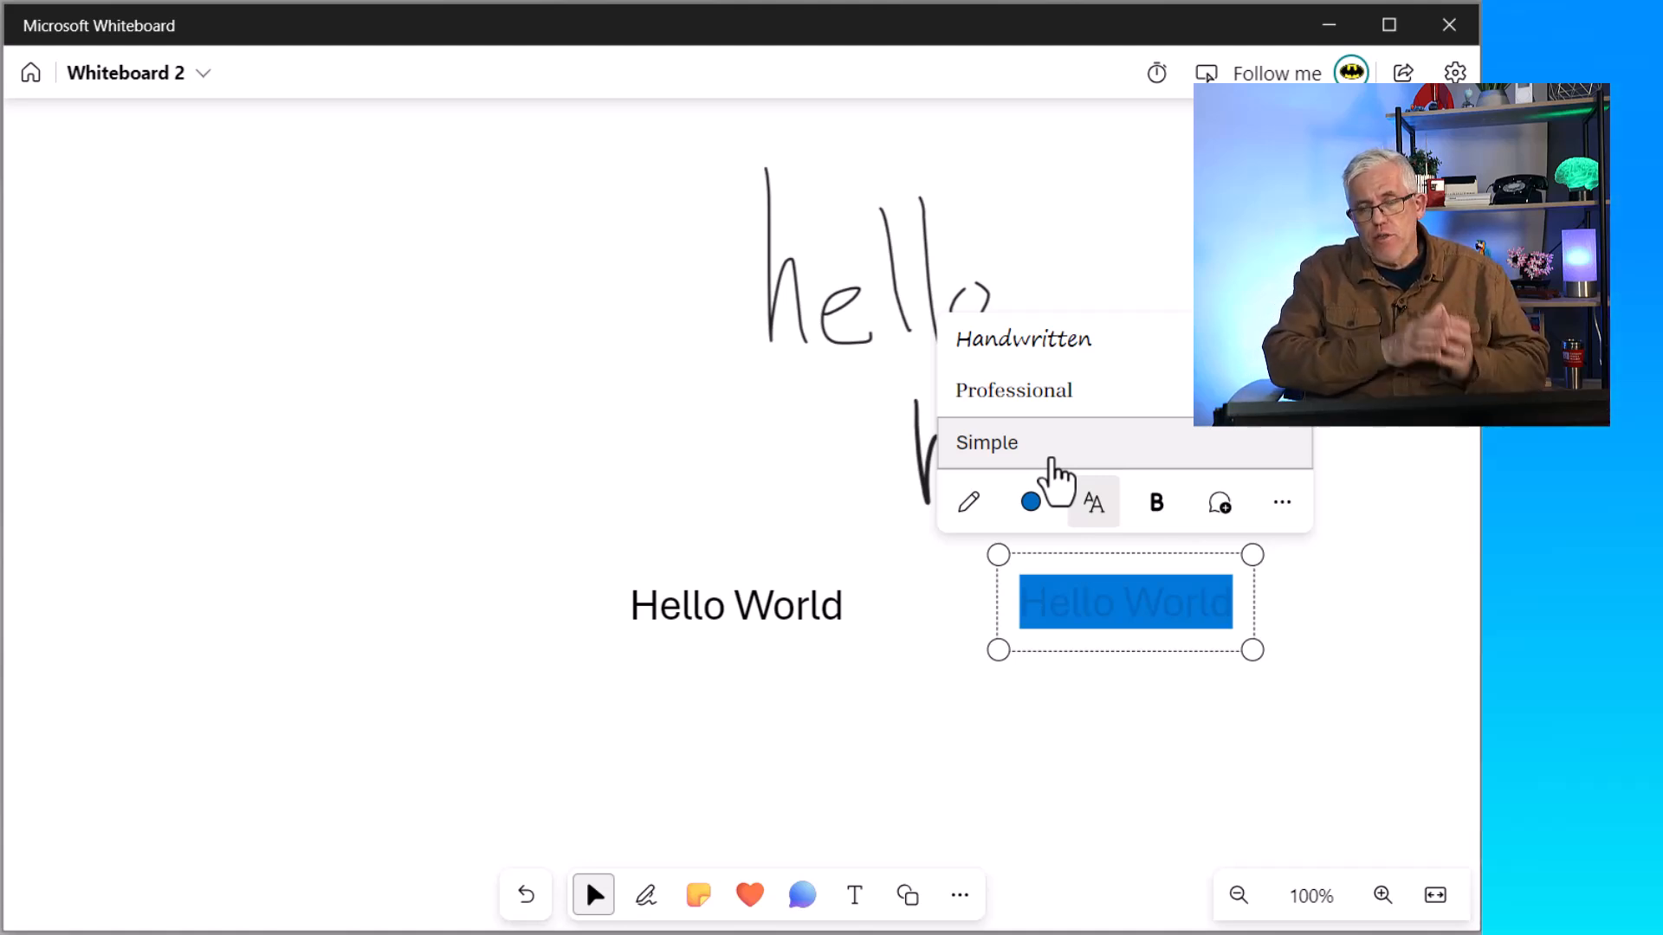
click(1016, 347)
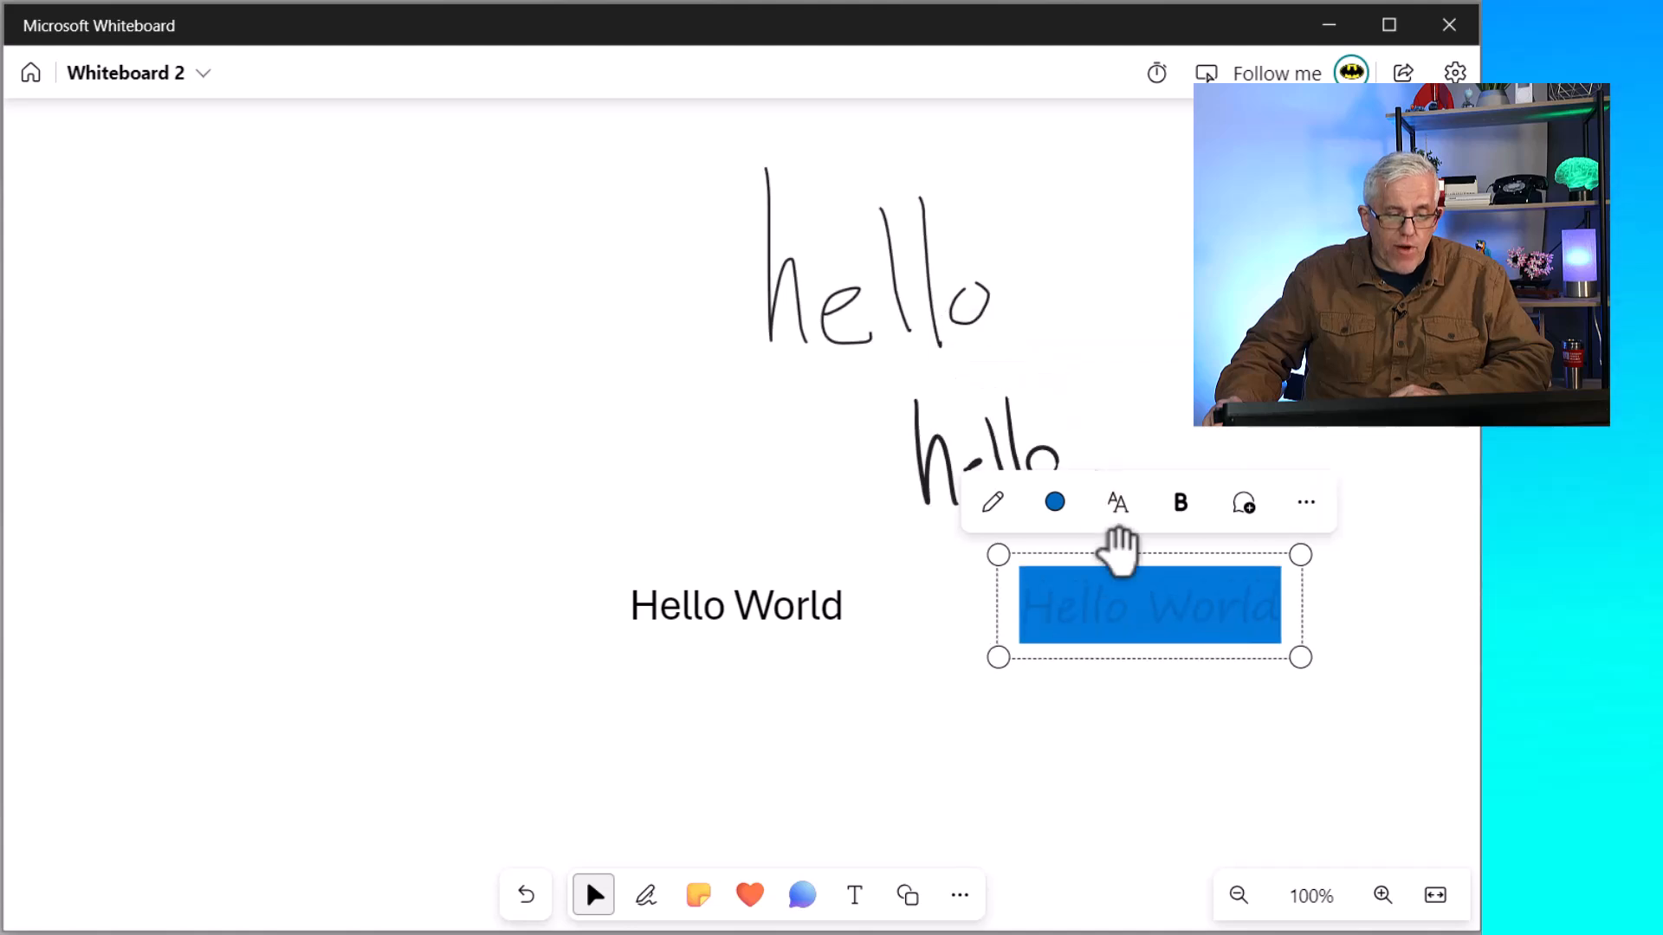
click(1159, 762)
drag(1152, 639, 758, 542)
drag(815, 643, 820, 642)
click(838, 739)
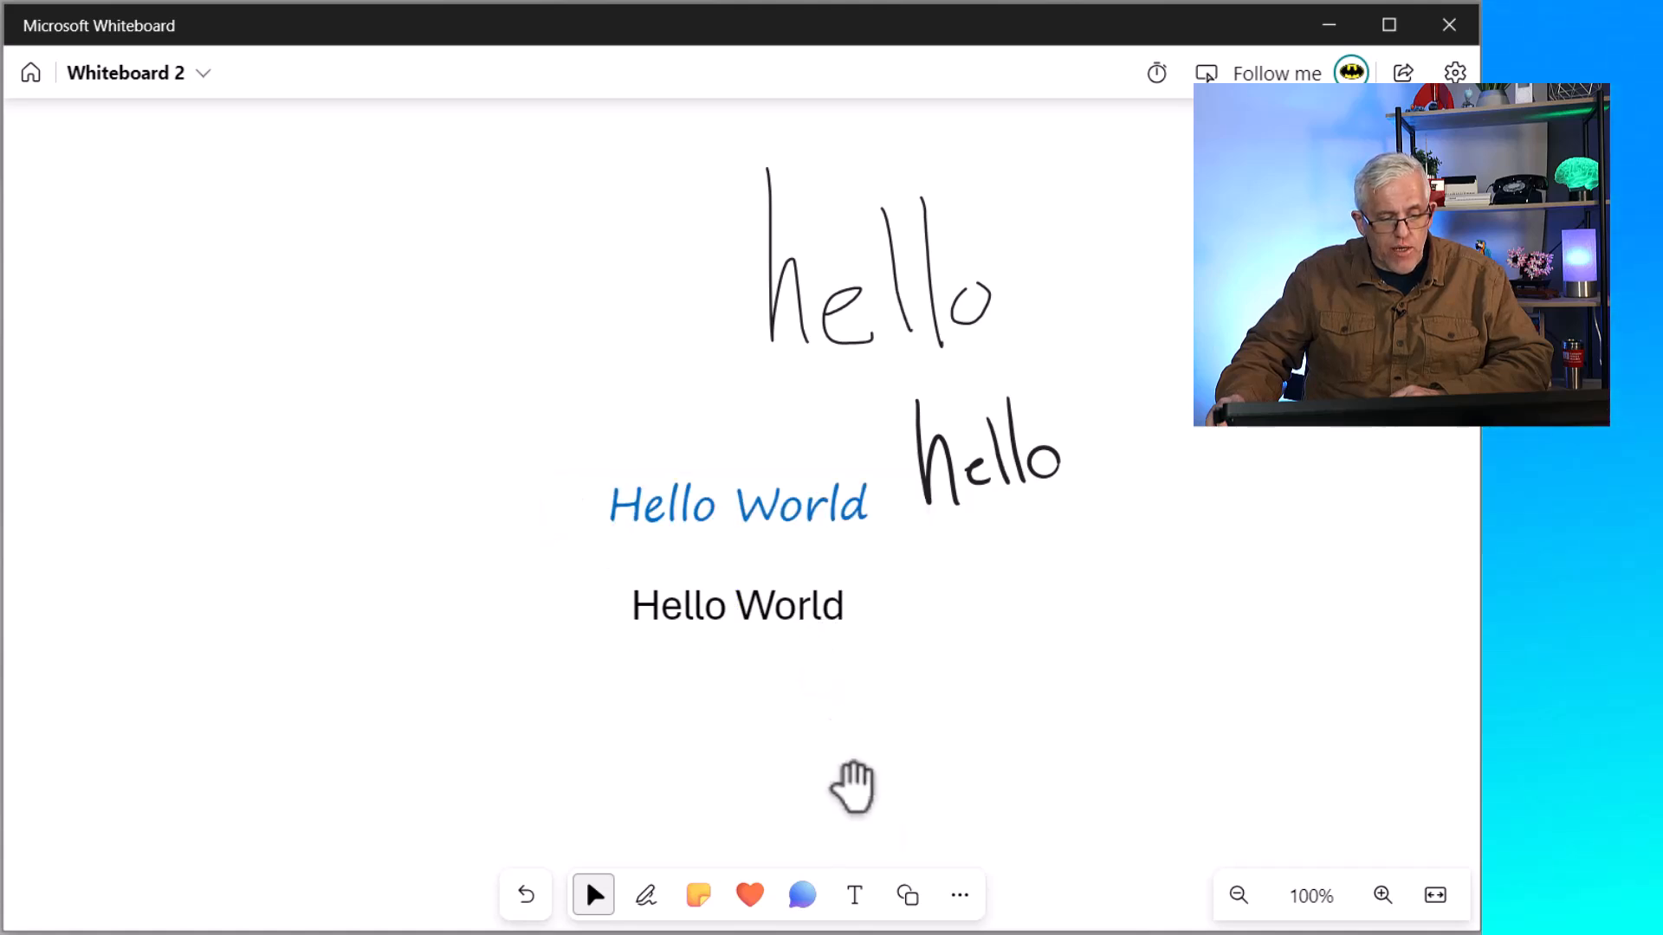
Add a third "Hello World" text in black Professional font and place it beneath the plain black text
click(856, 896)
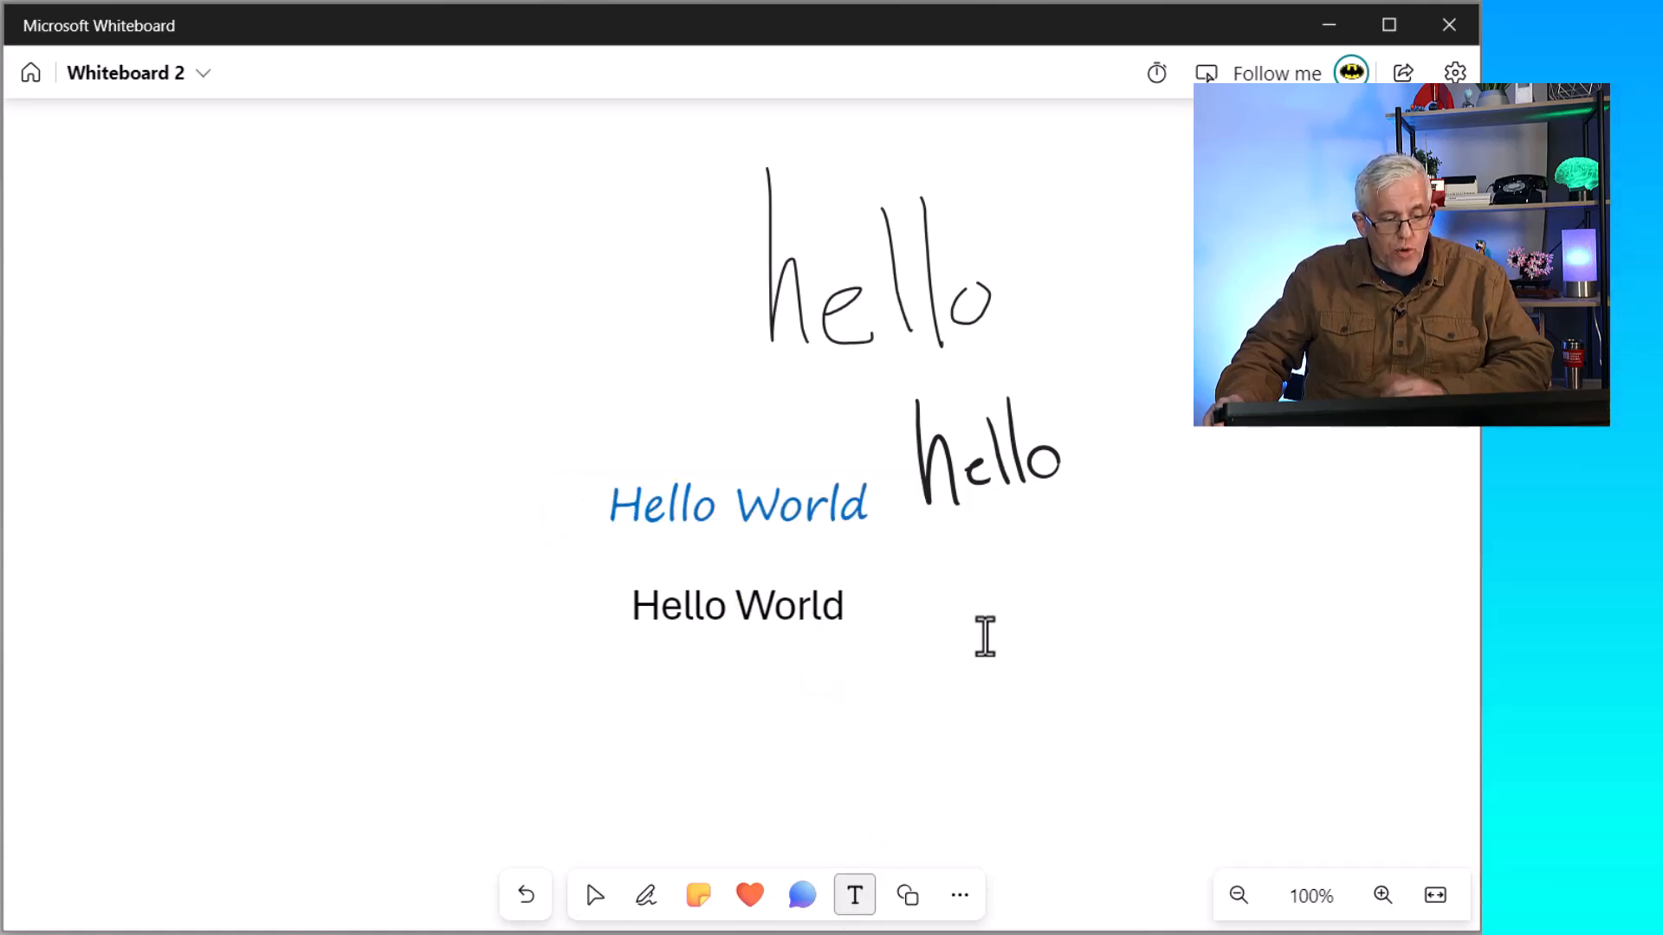
click(706, 684)
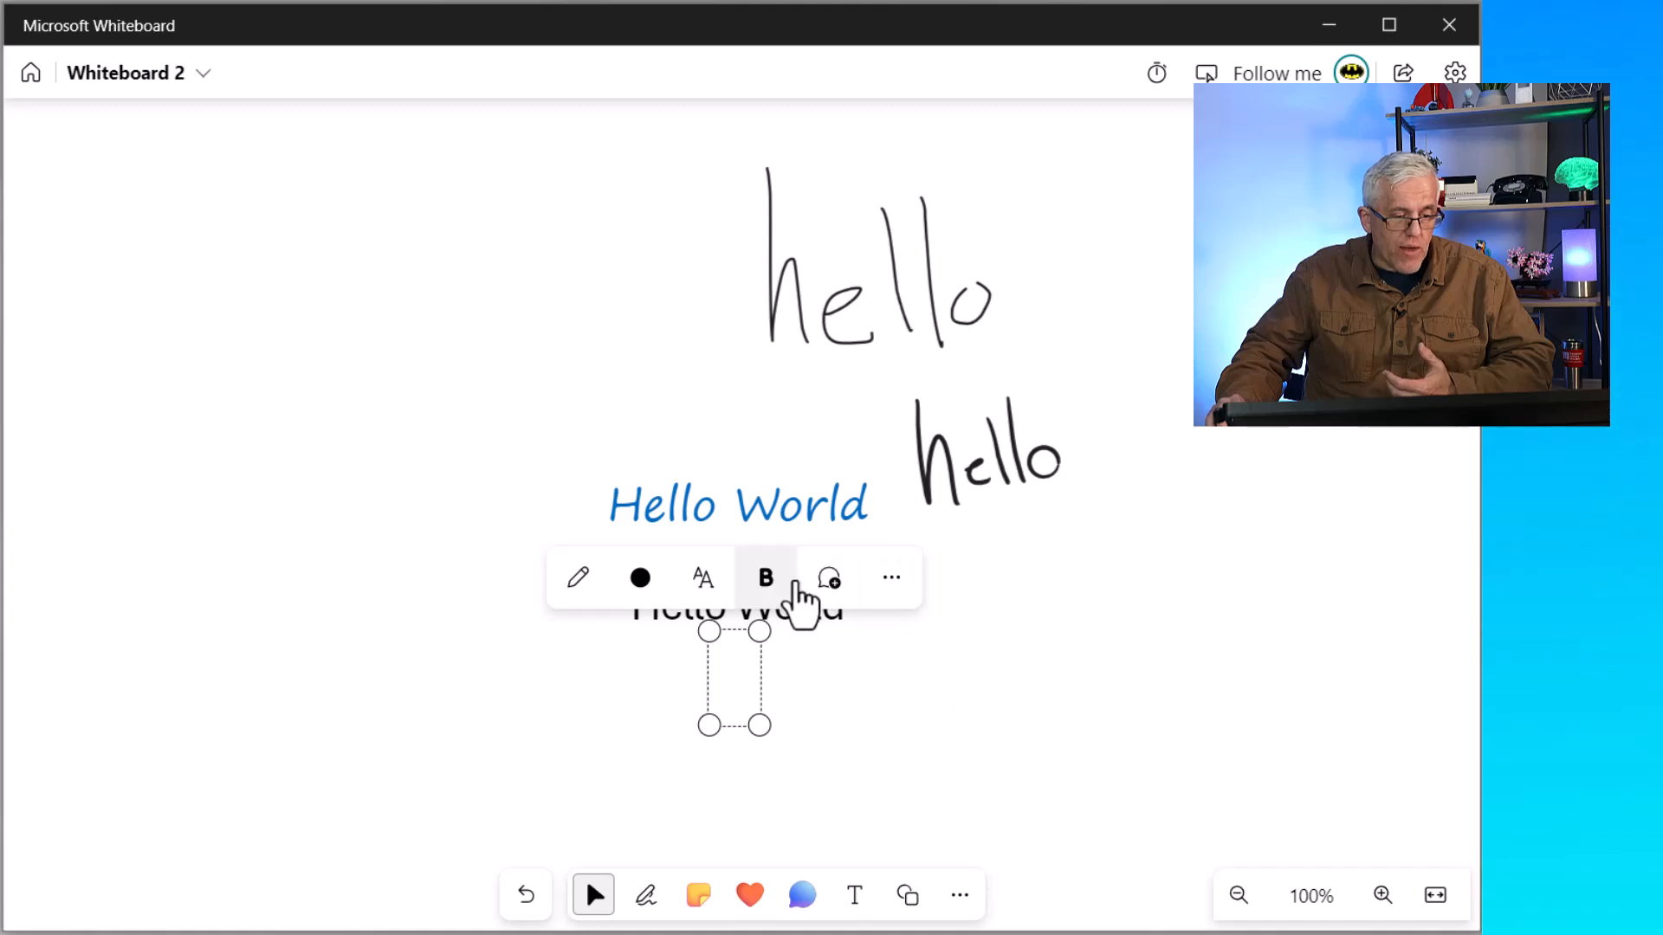
click(709, 575)
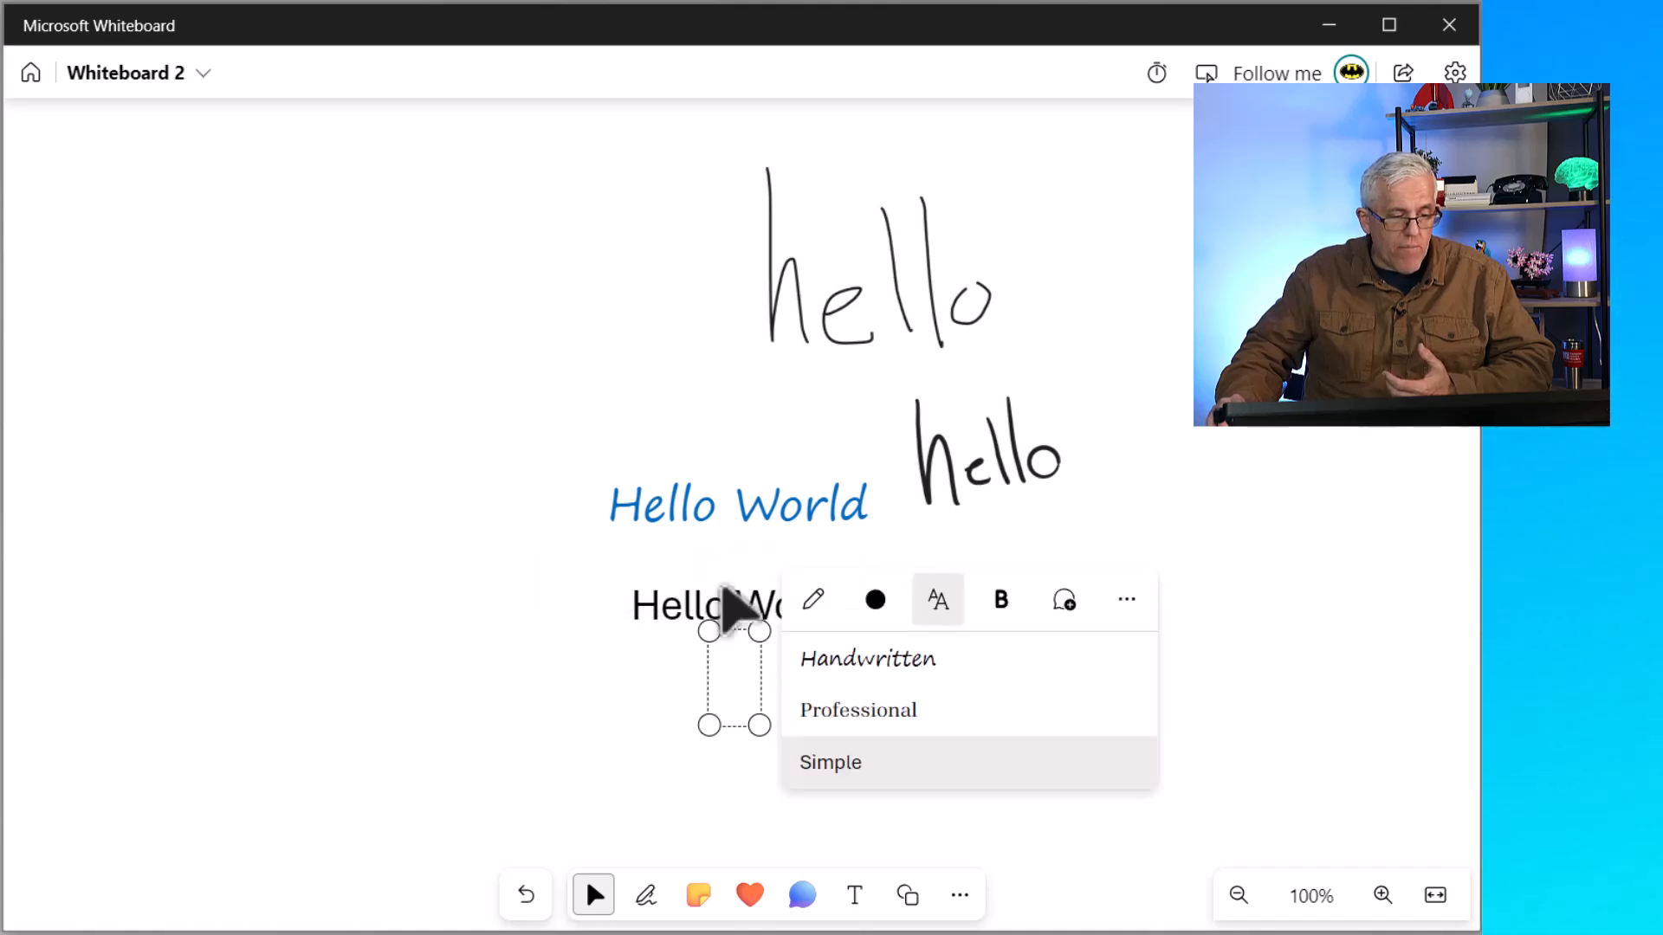
click(895, 726)
text(He)
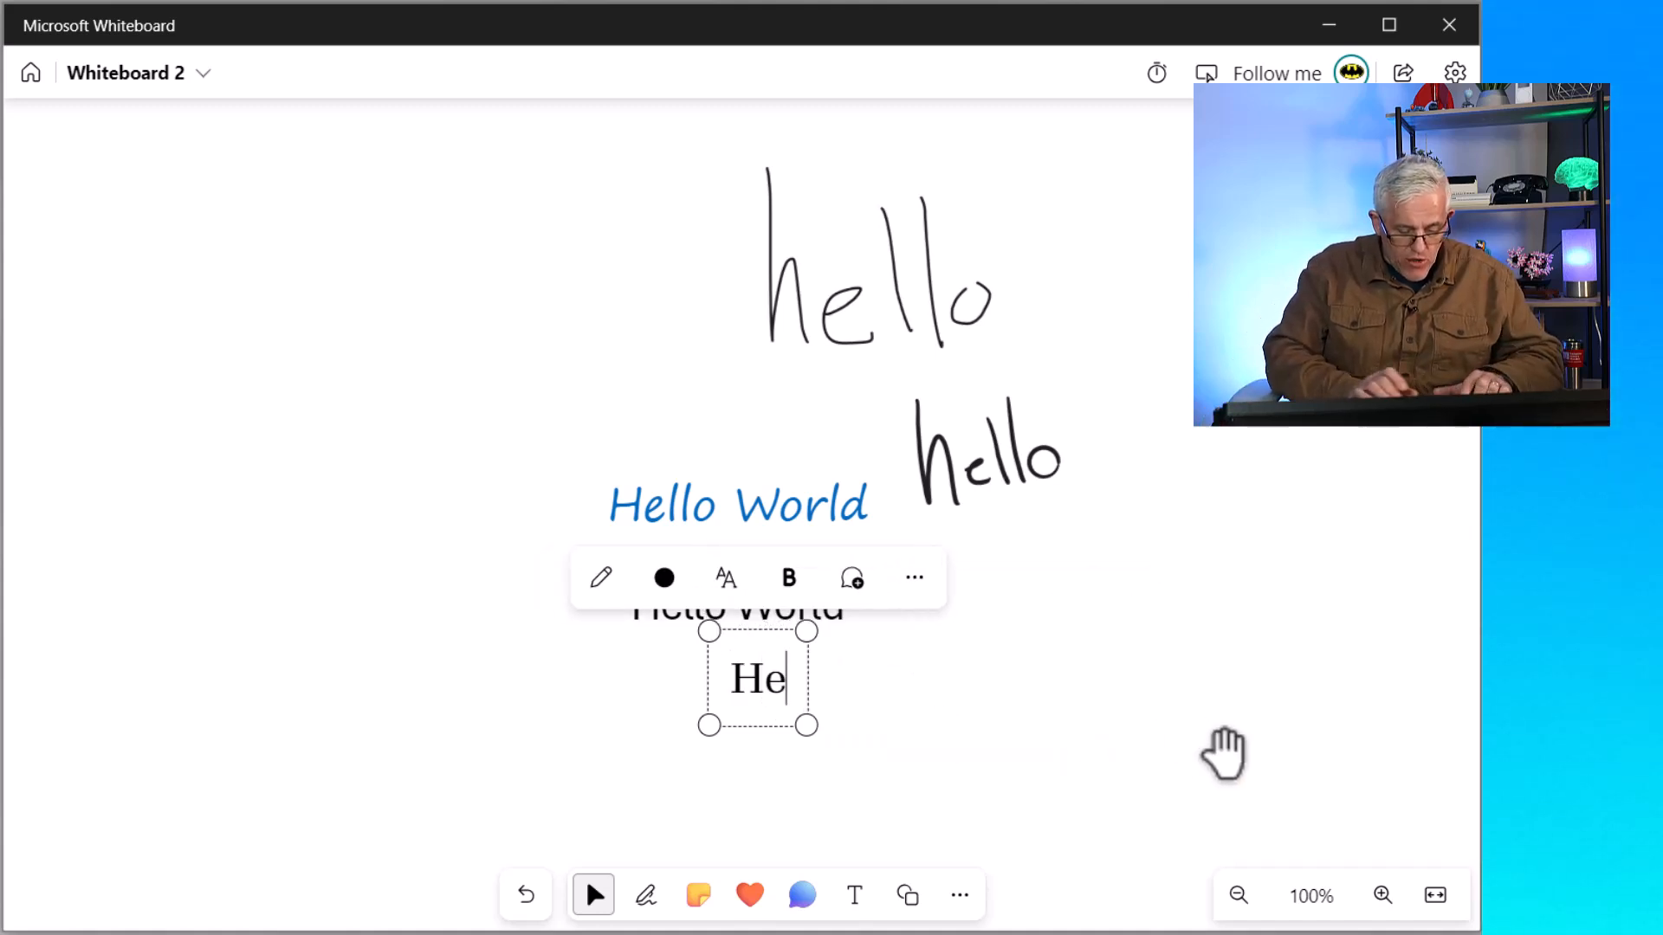
text(llo World)
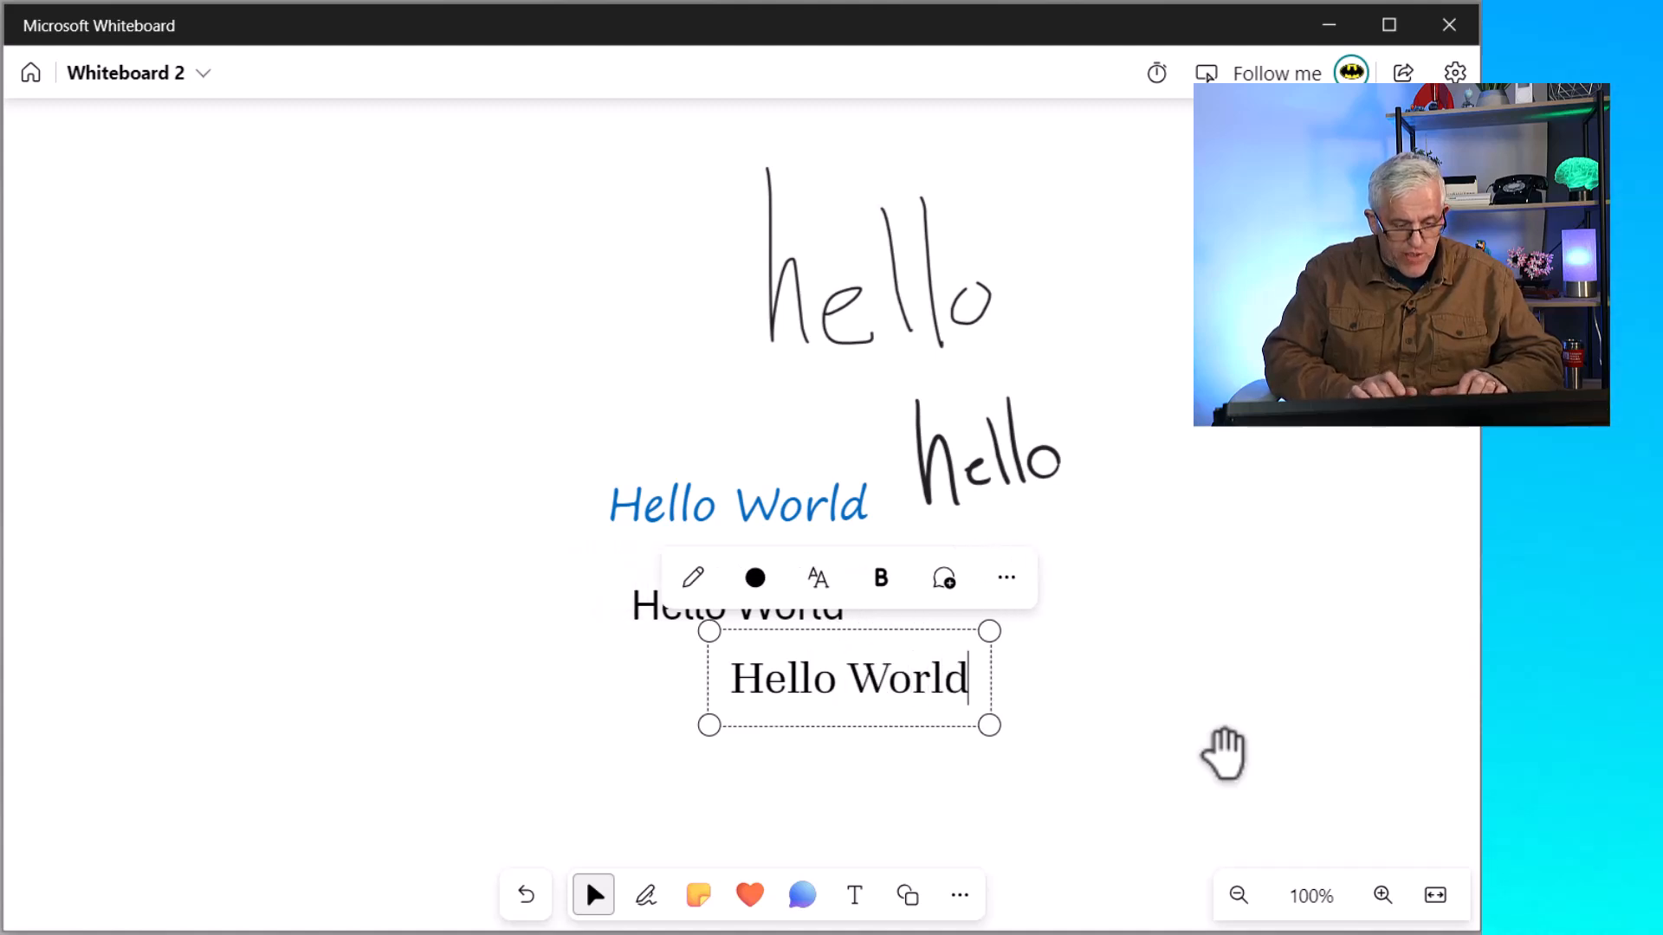
click(1225, 756)
drag(936, 724, 821, 755)
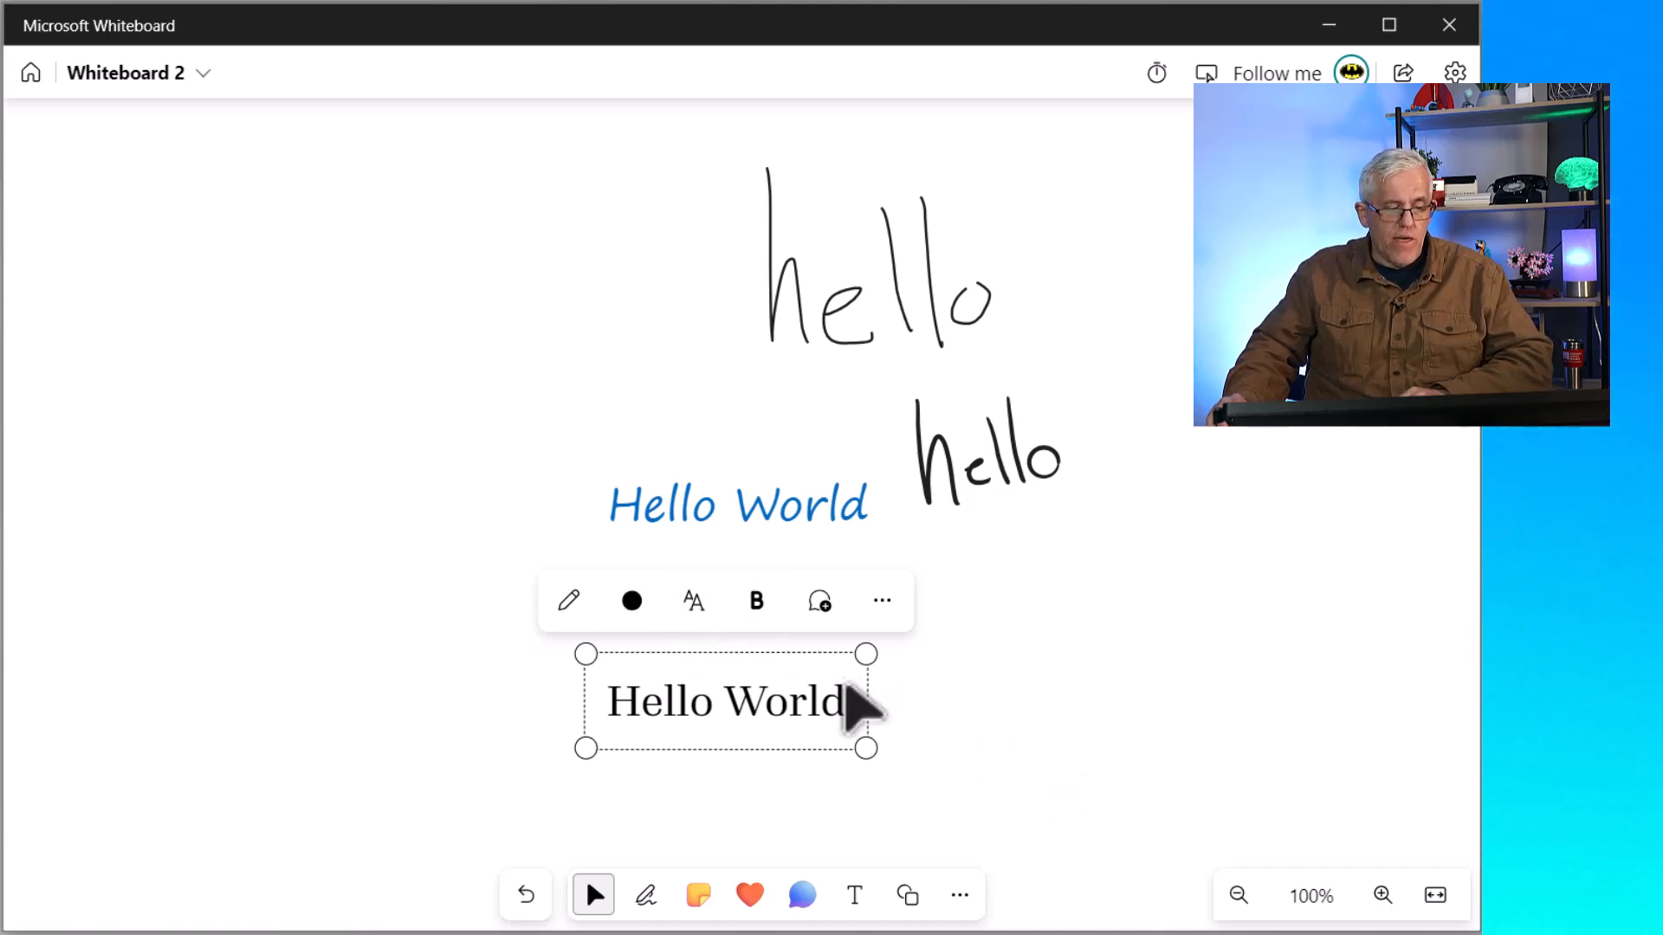
Make the Professional-font "Hello World" bold, italic and underlined, and move it to the left of the large handwritten hello
drag(843, 701, 636, 710)
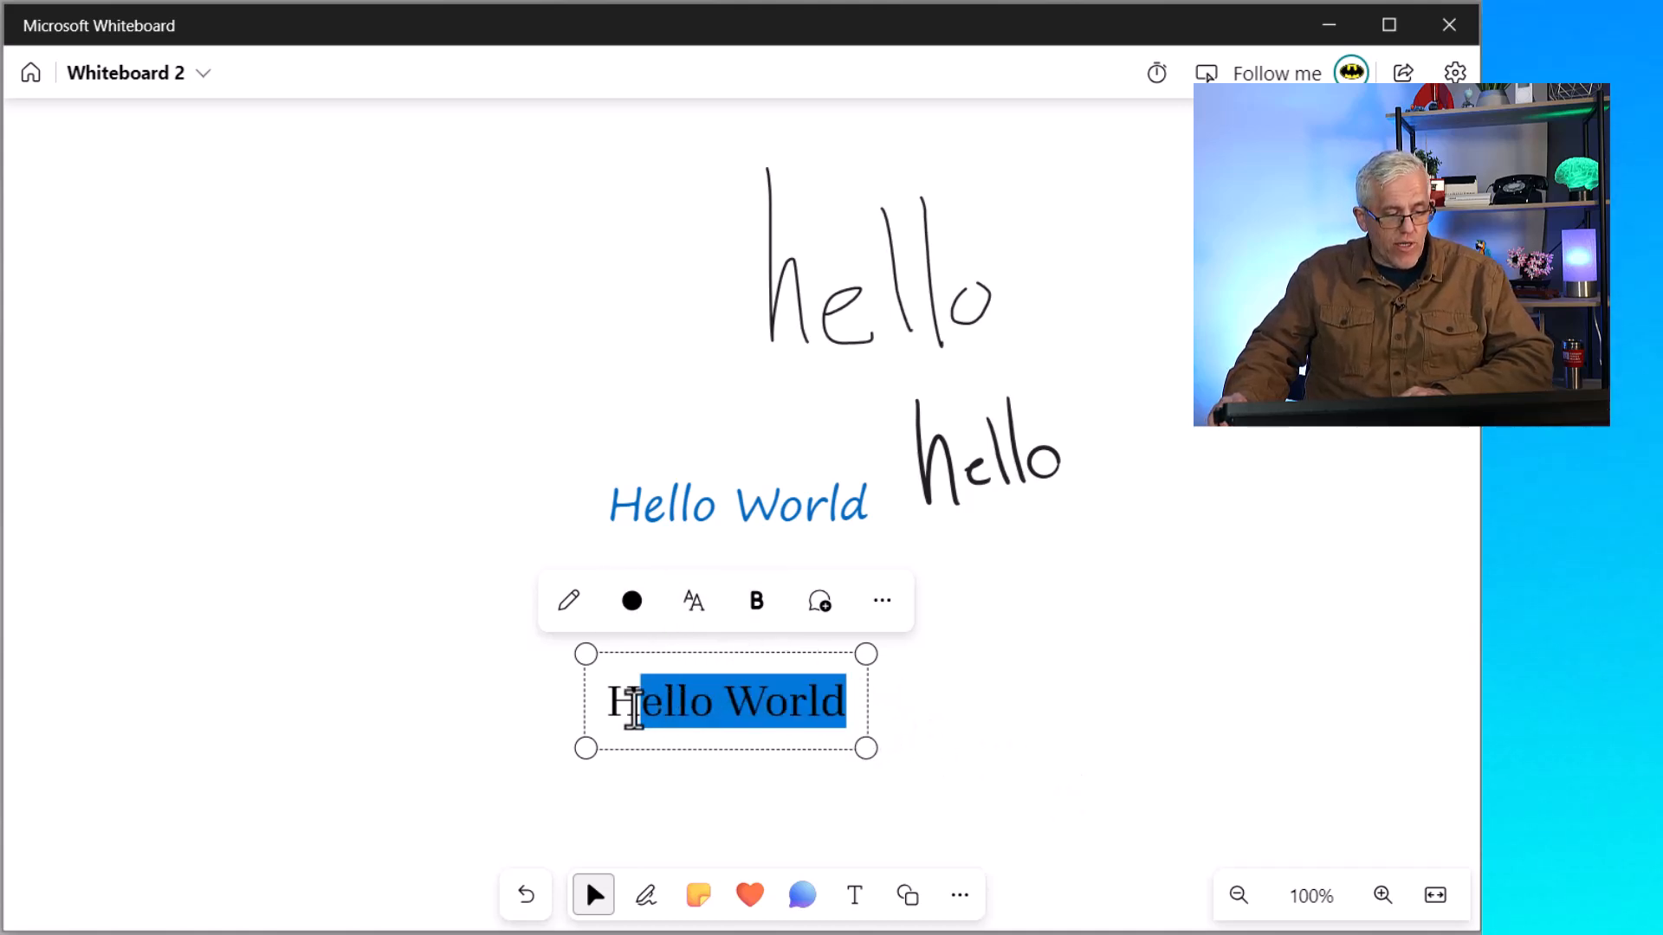
click(759, 606)
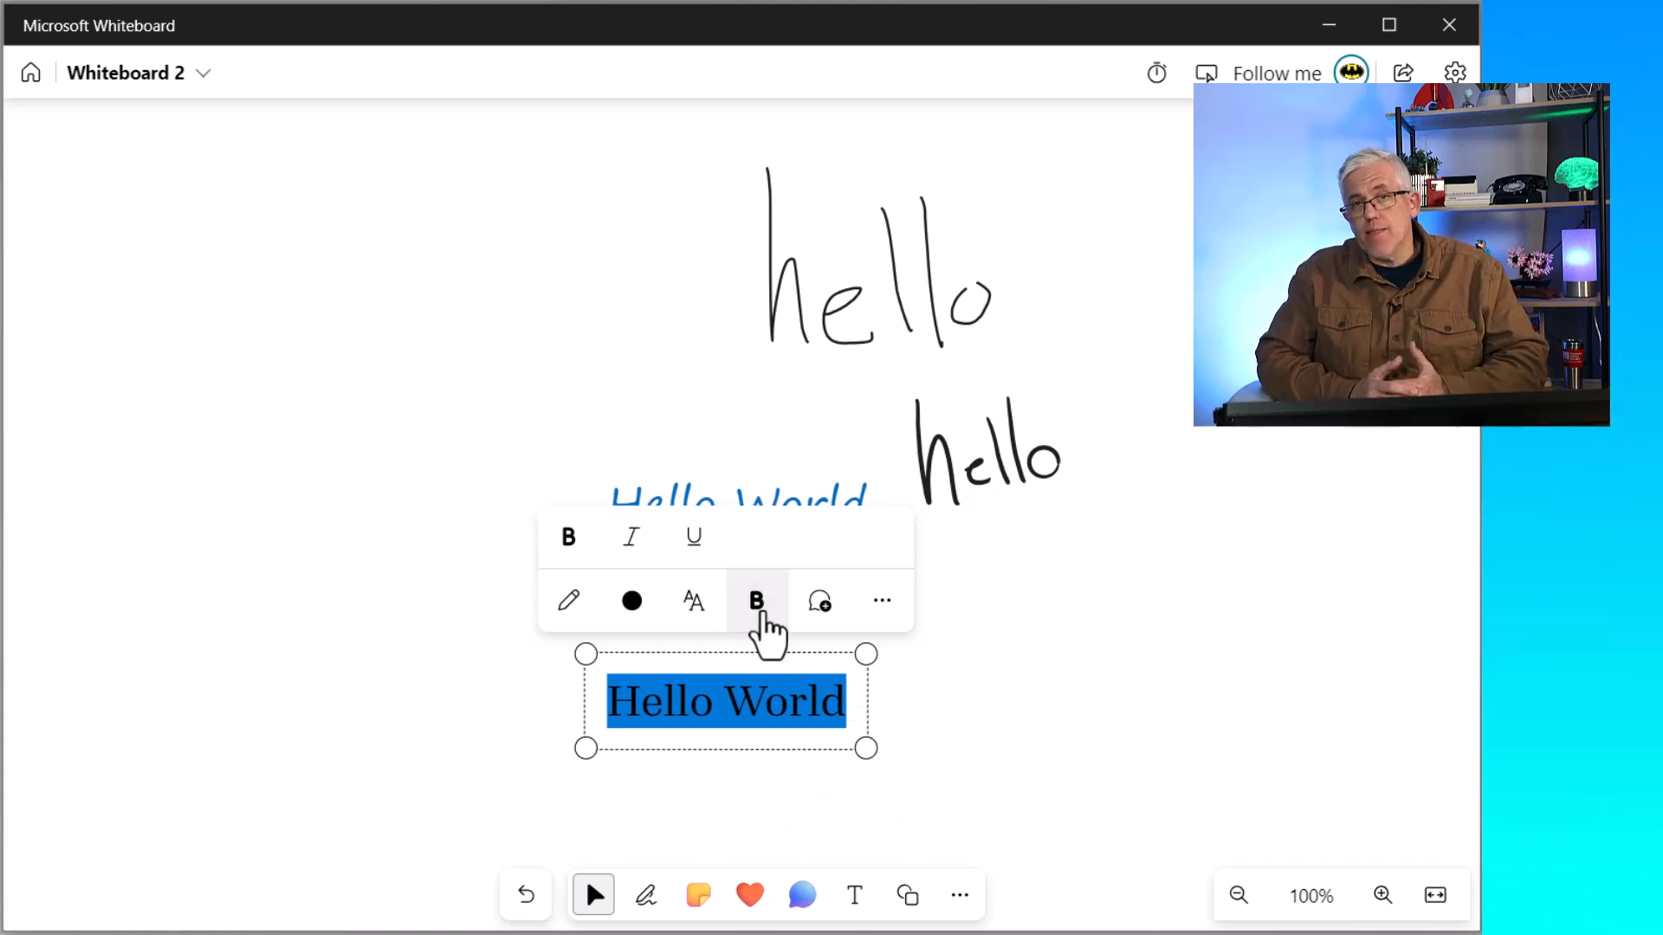
click(570, 539)
click(642, 544)
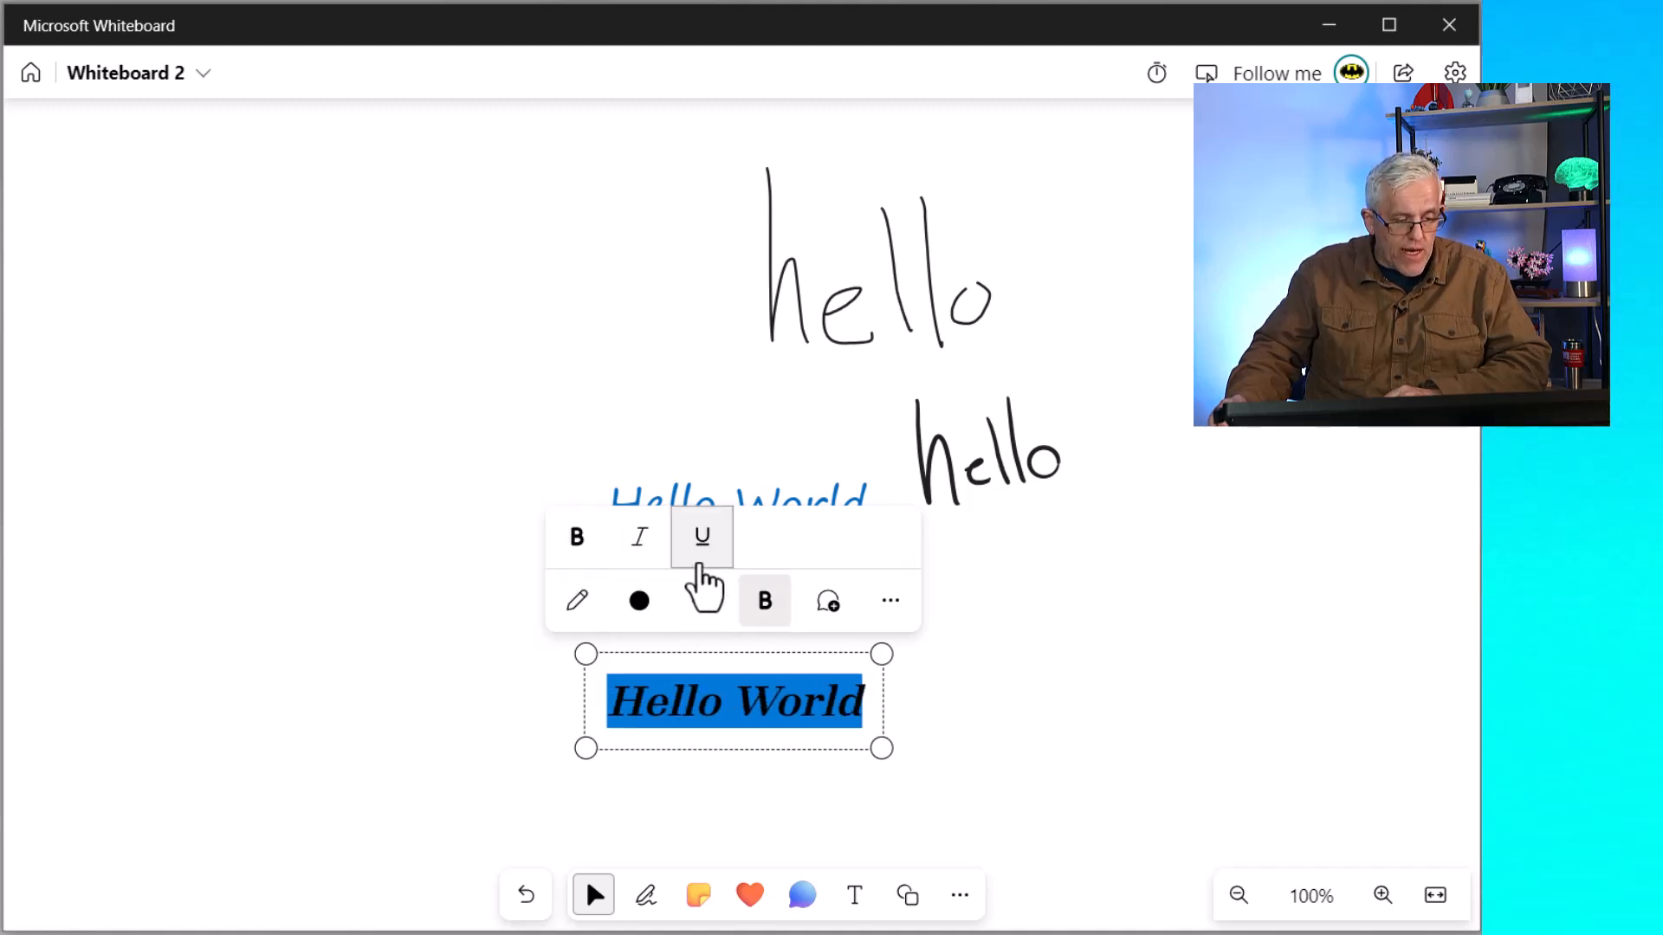
click(703, 541)
click(1035, 780)
drag(823, 719, 494, 371)
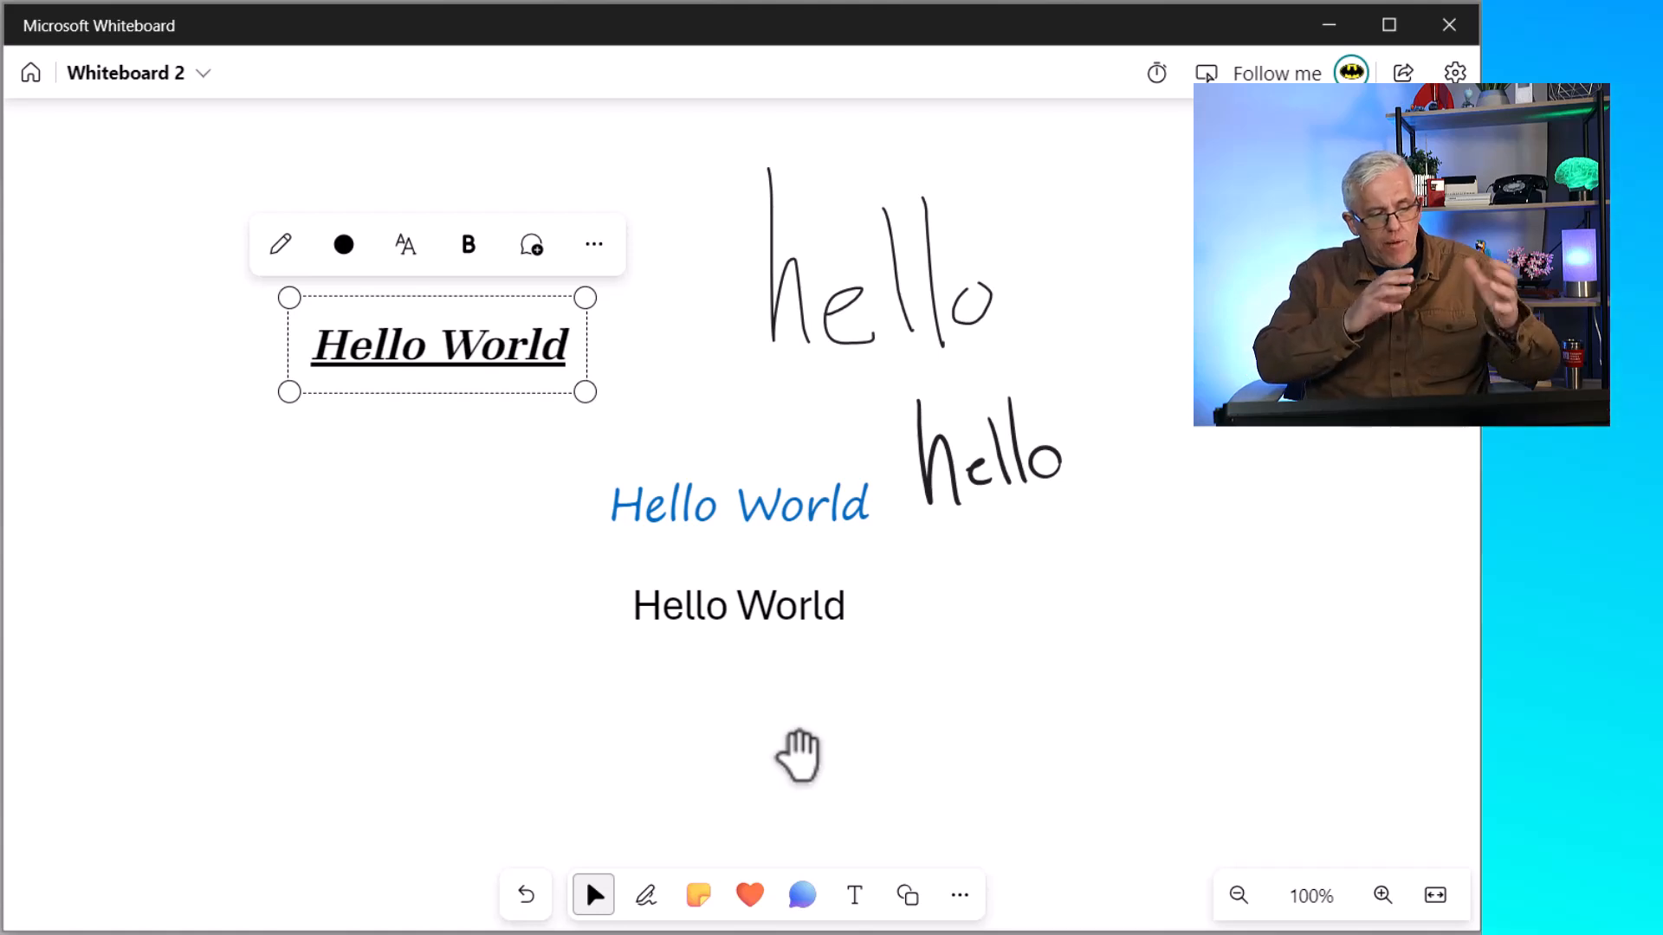
Attach a comment reading "Looks Pro" to the underlined "Hello World" text
click(532, 249)
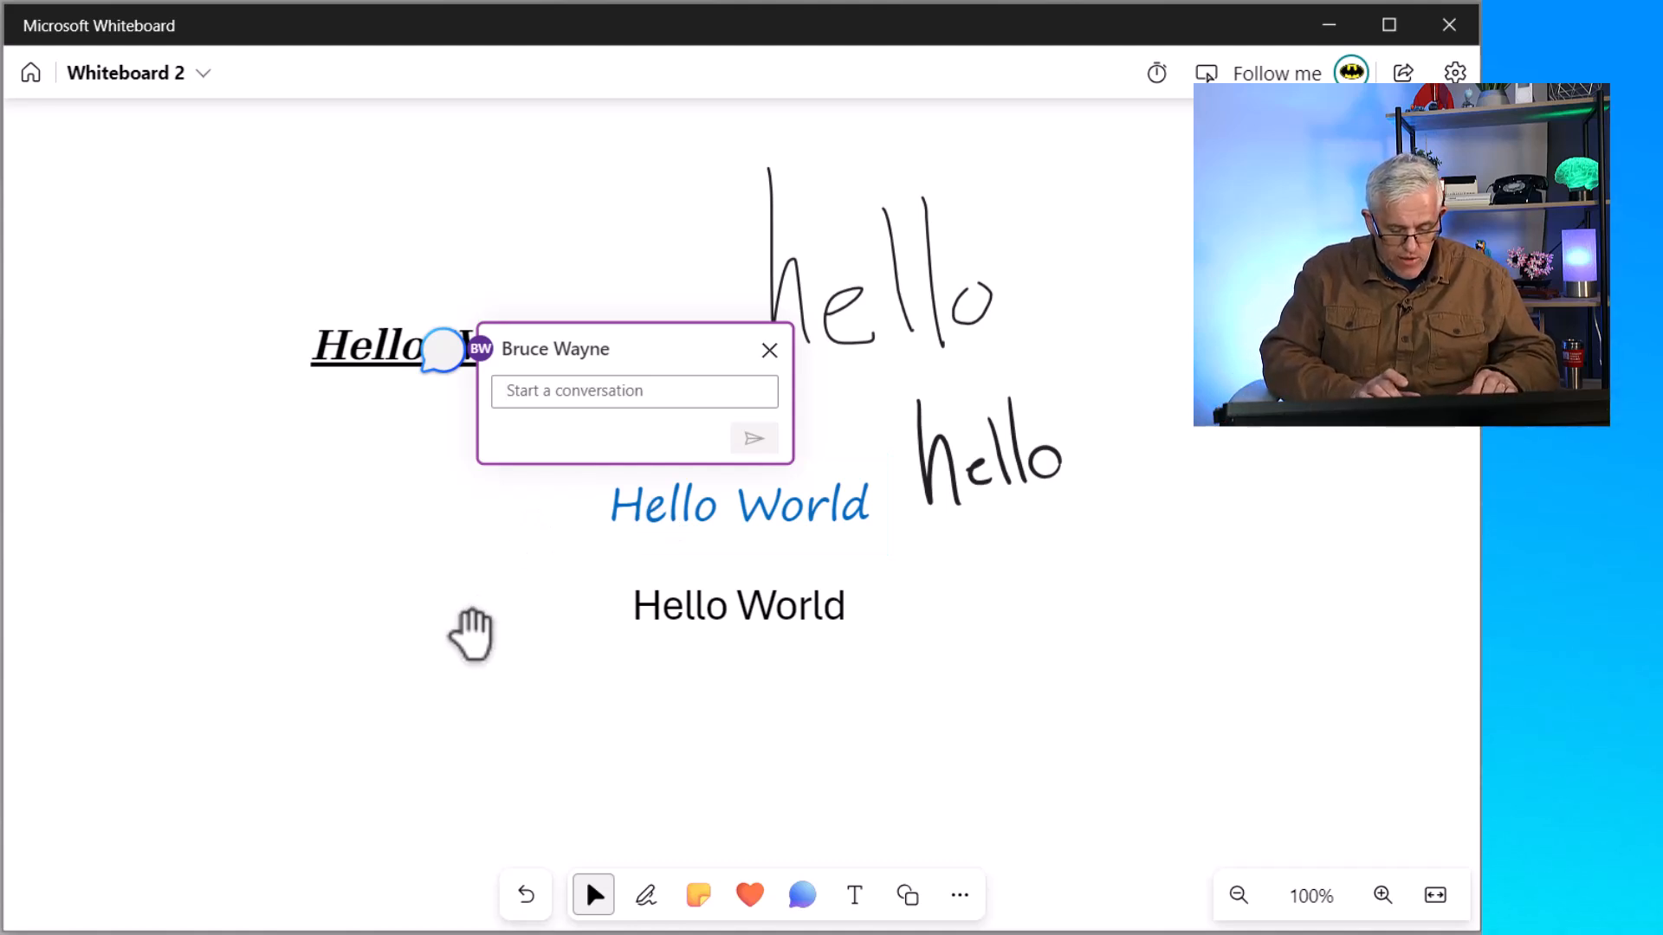
text(Looks Pro)
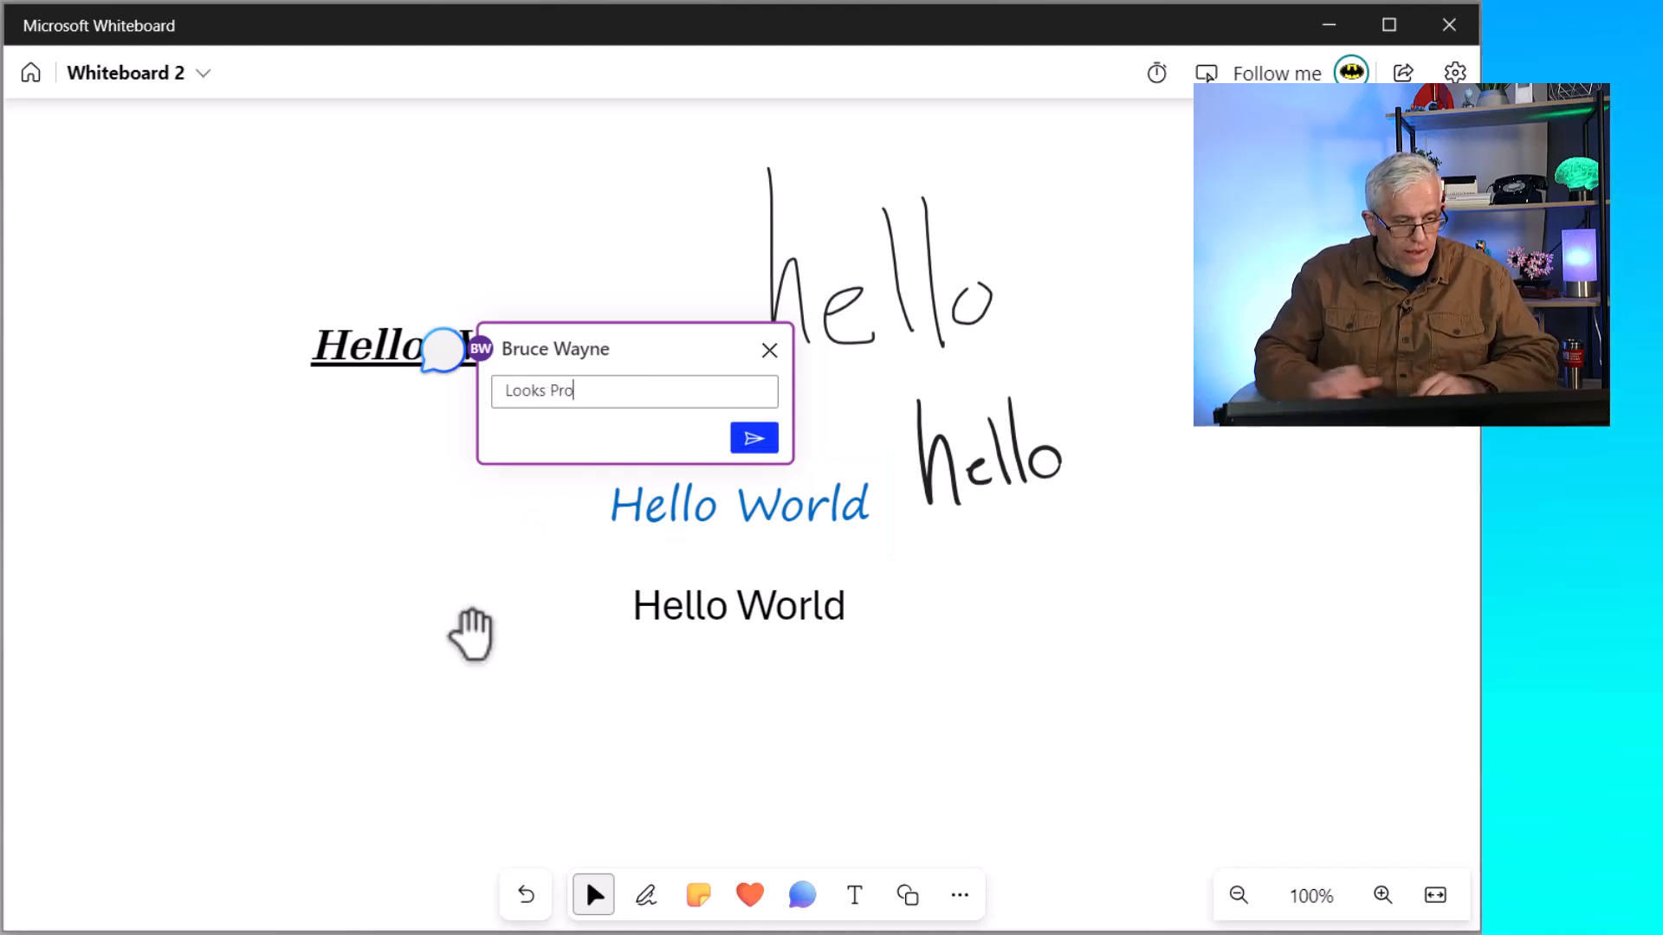
click(747, 440)
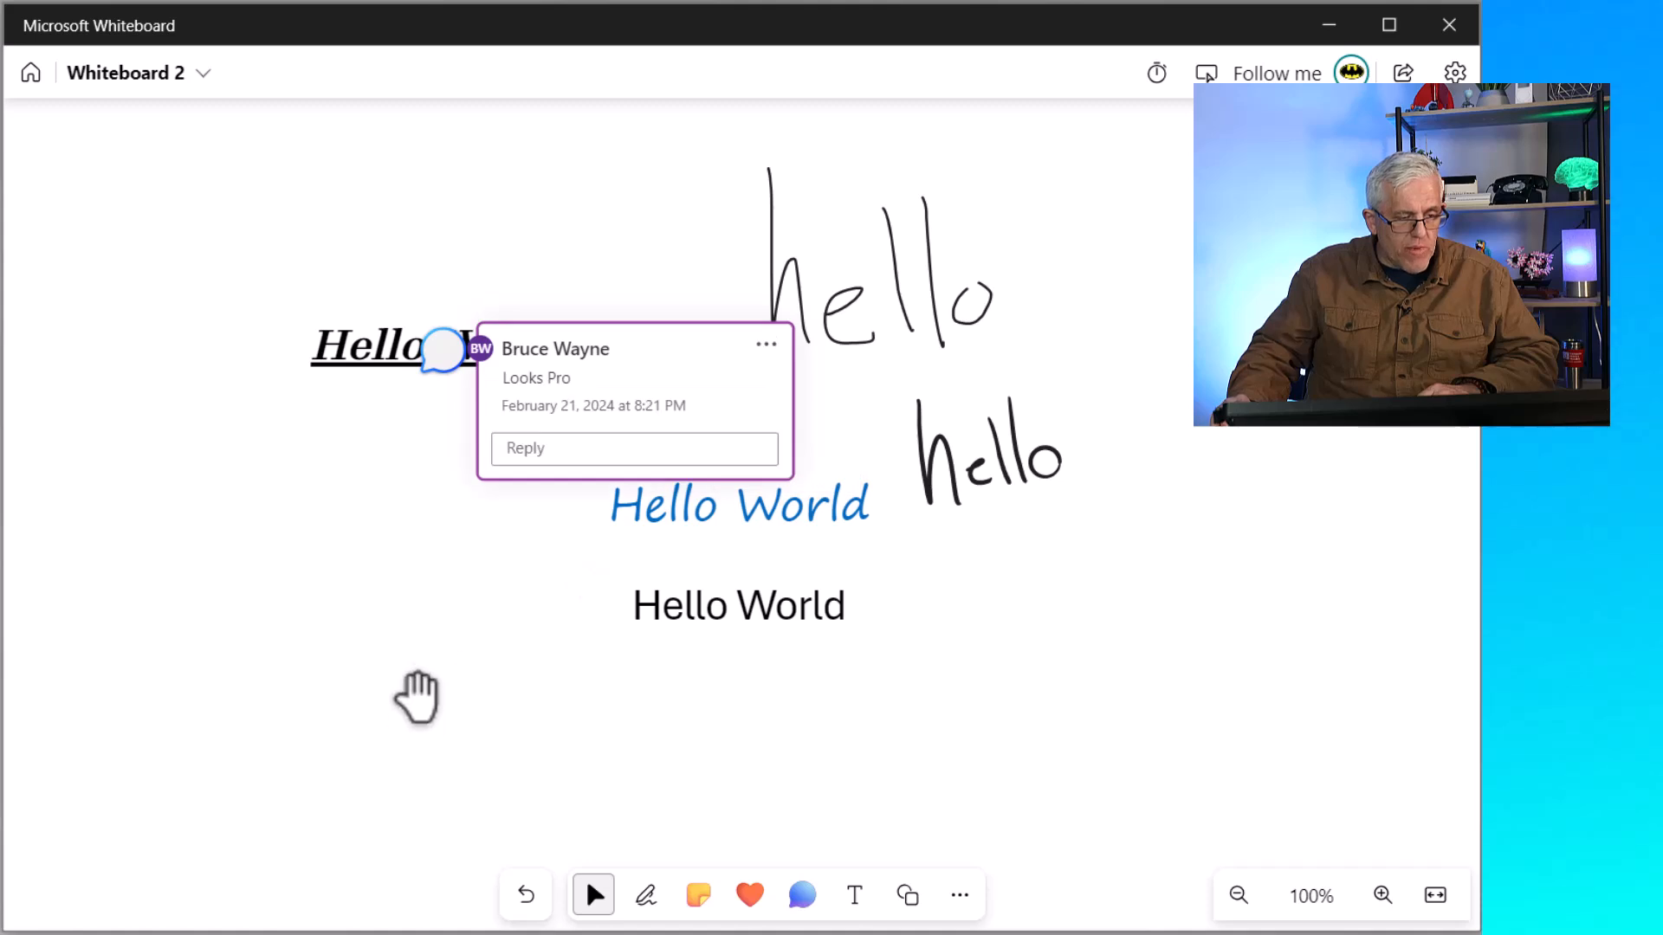
click(419, 706)
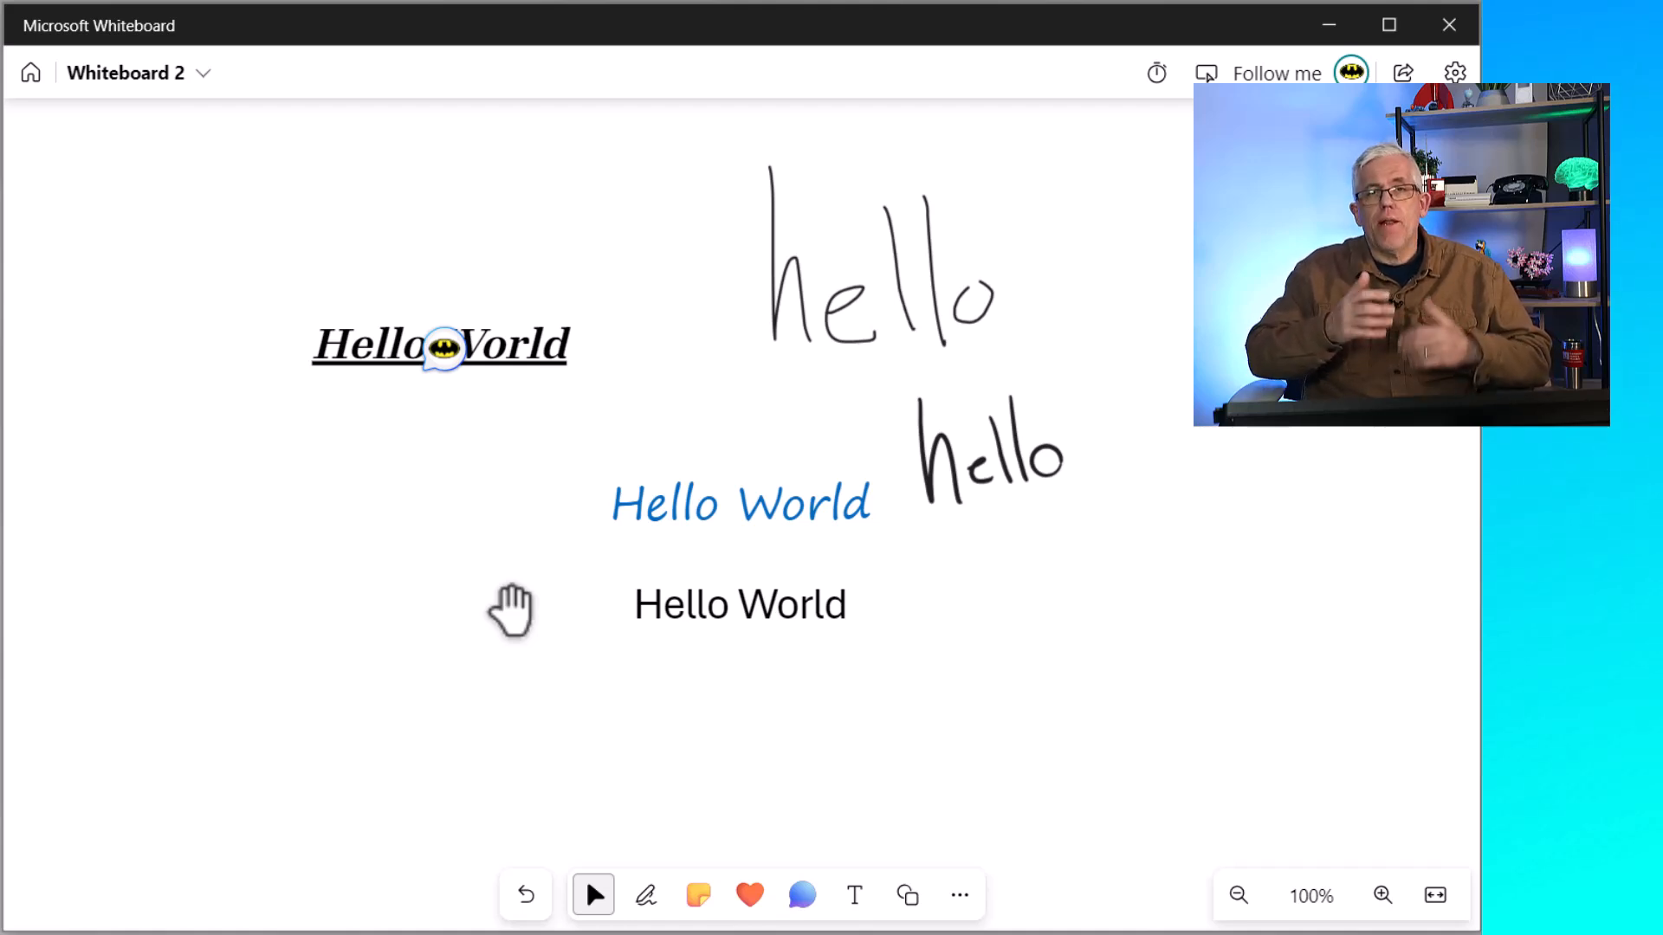
Move the underlined "Hello World" text to the right of the plain black one, below the smaller handwritten hello
drag(519, 382, 1191, 645)
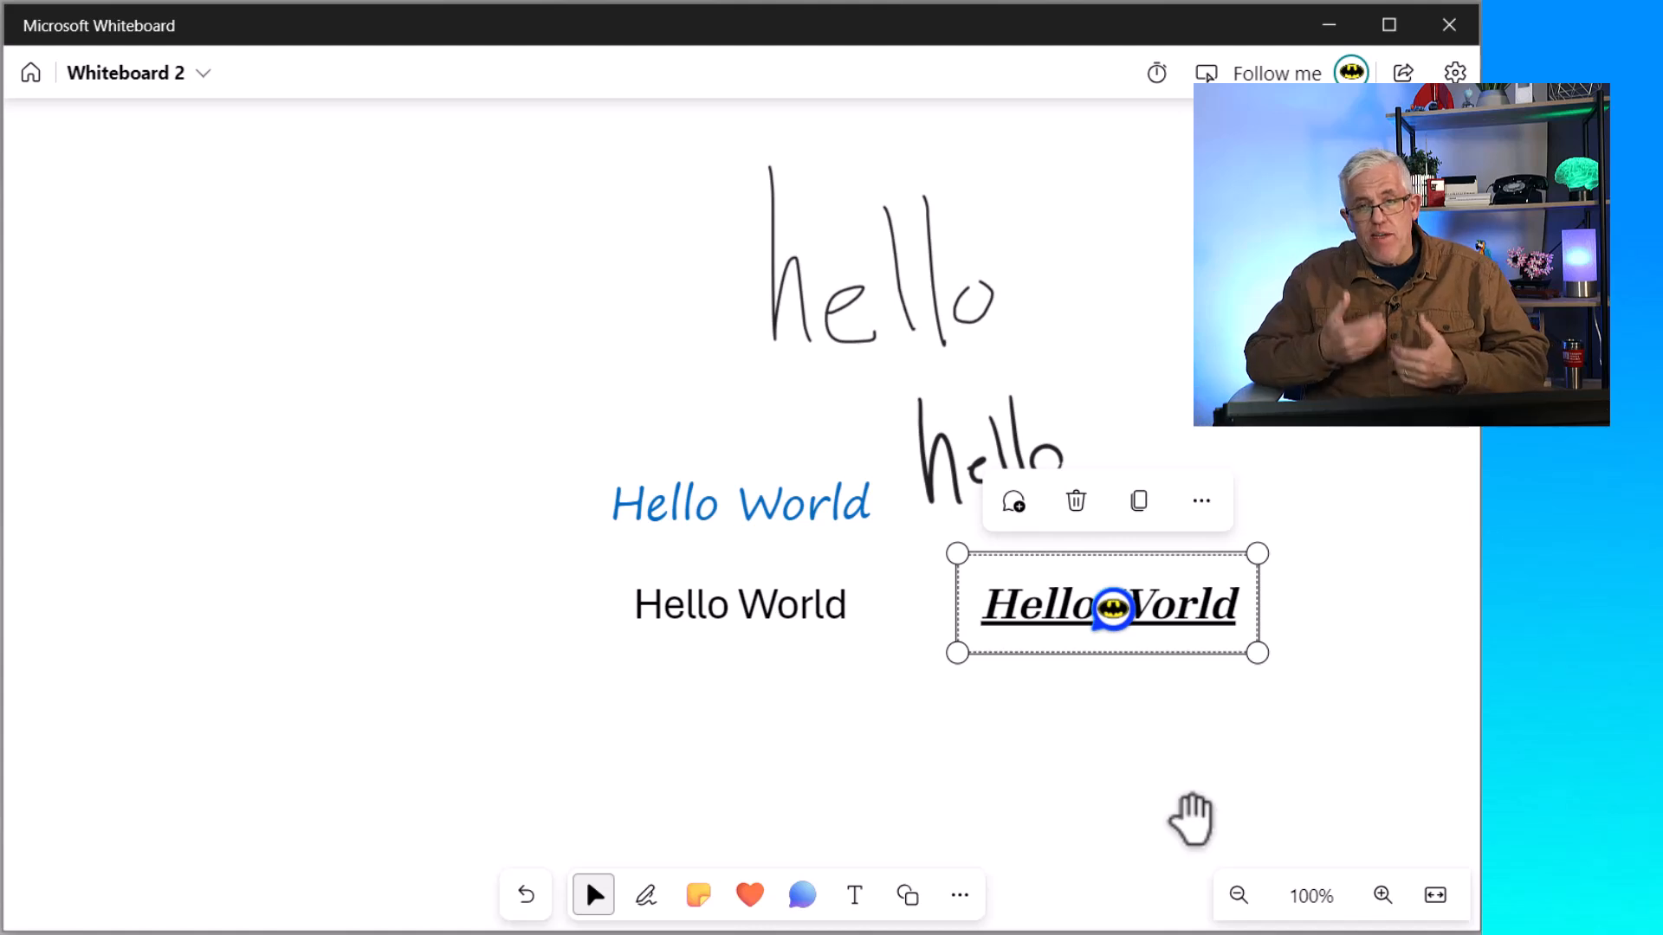
Delete the comment thread attached to the underlined "Hello World" text
click(1131, 619)
click(1436, 603)
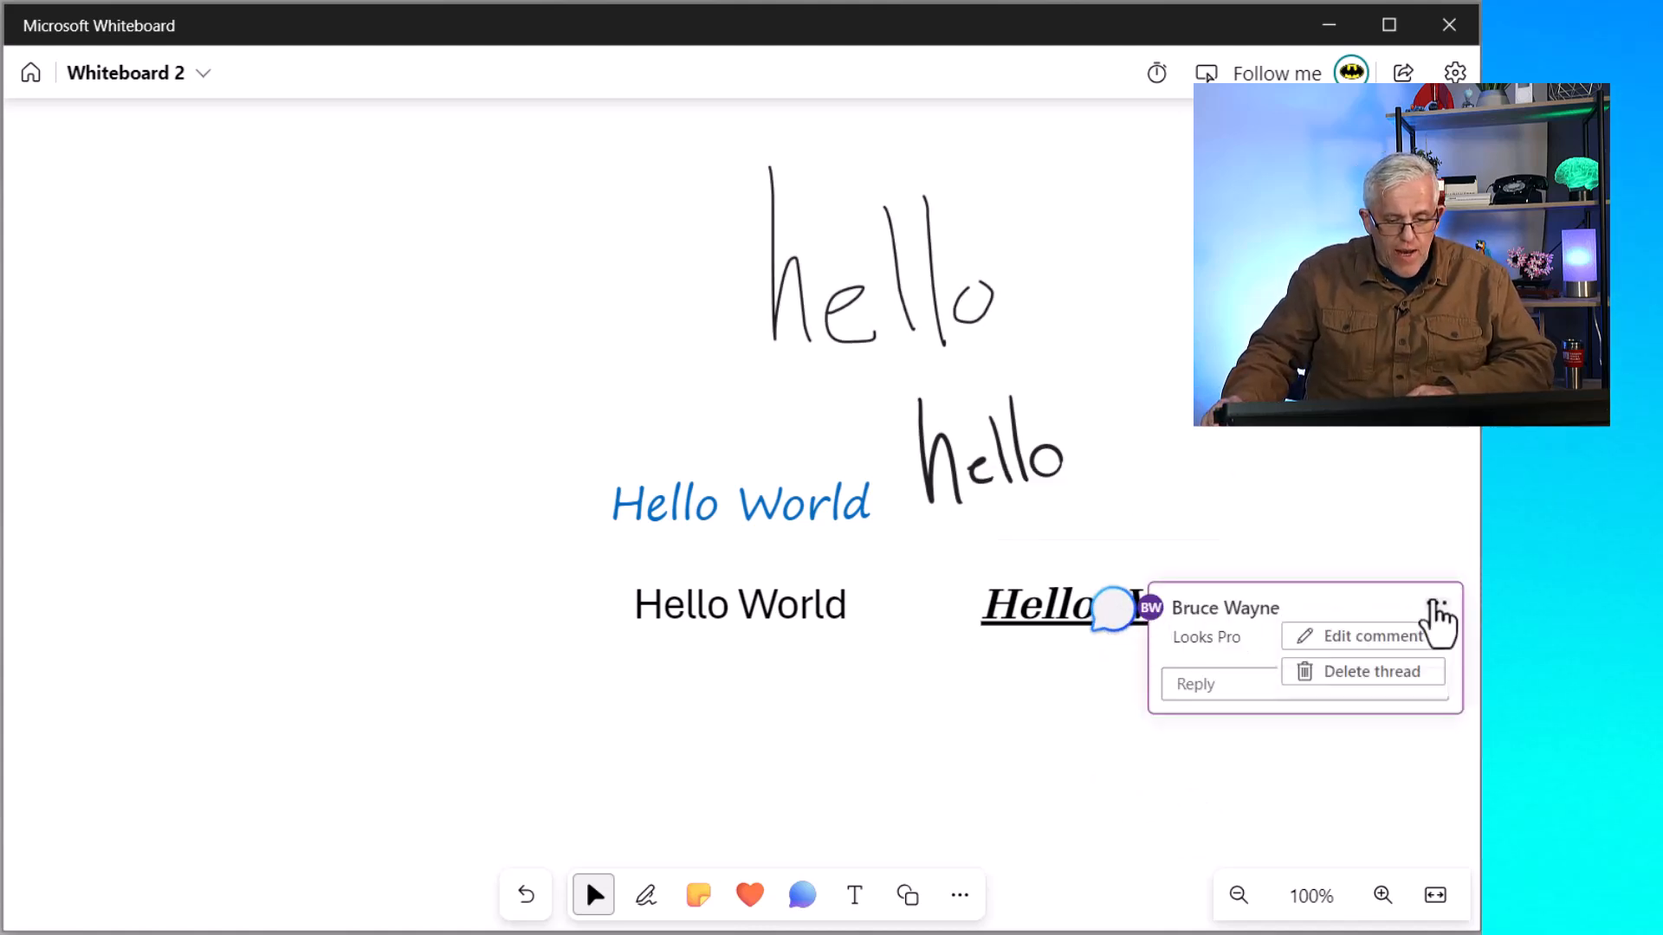
click(1386, 681)
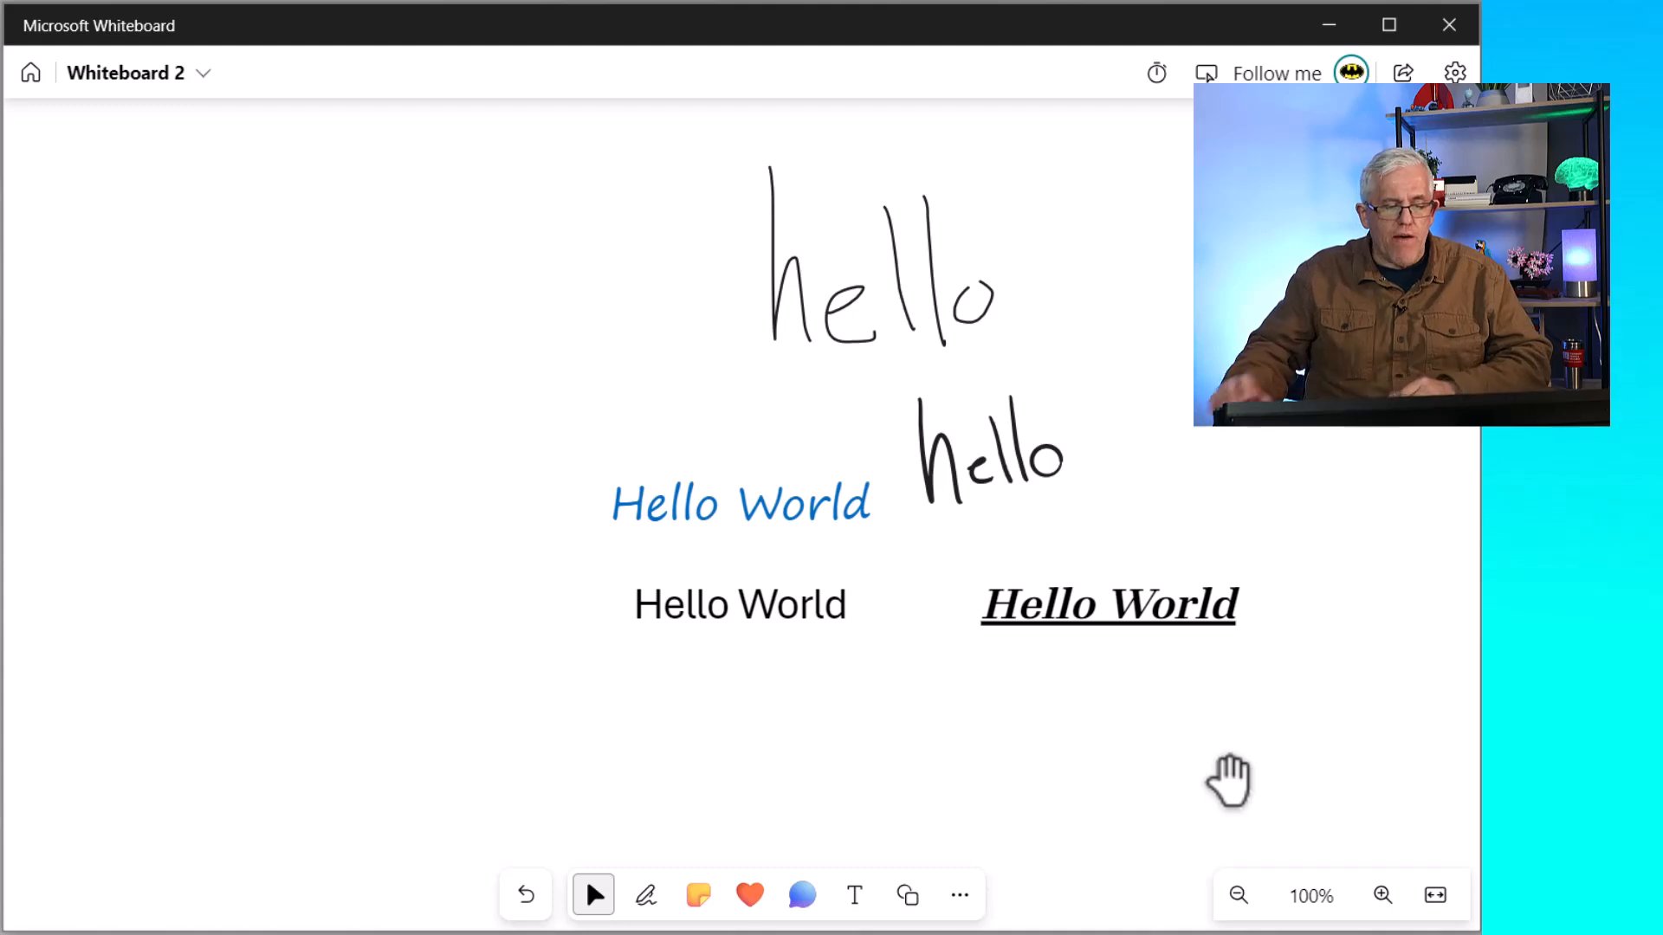
Lock the underlined "Hello World" text in place on the canvas
click(1180, 617)
click(1255, 518)
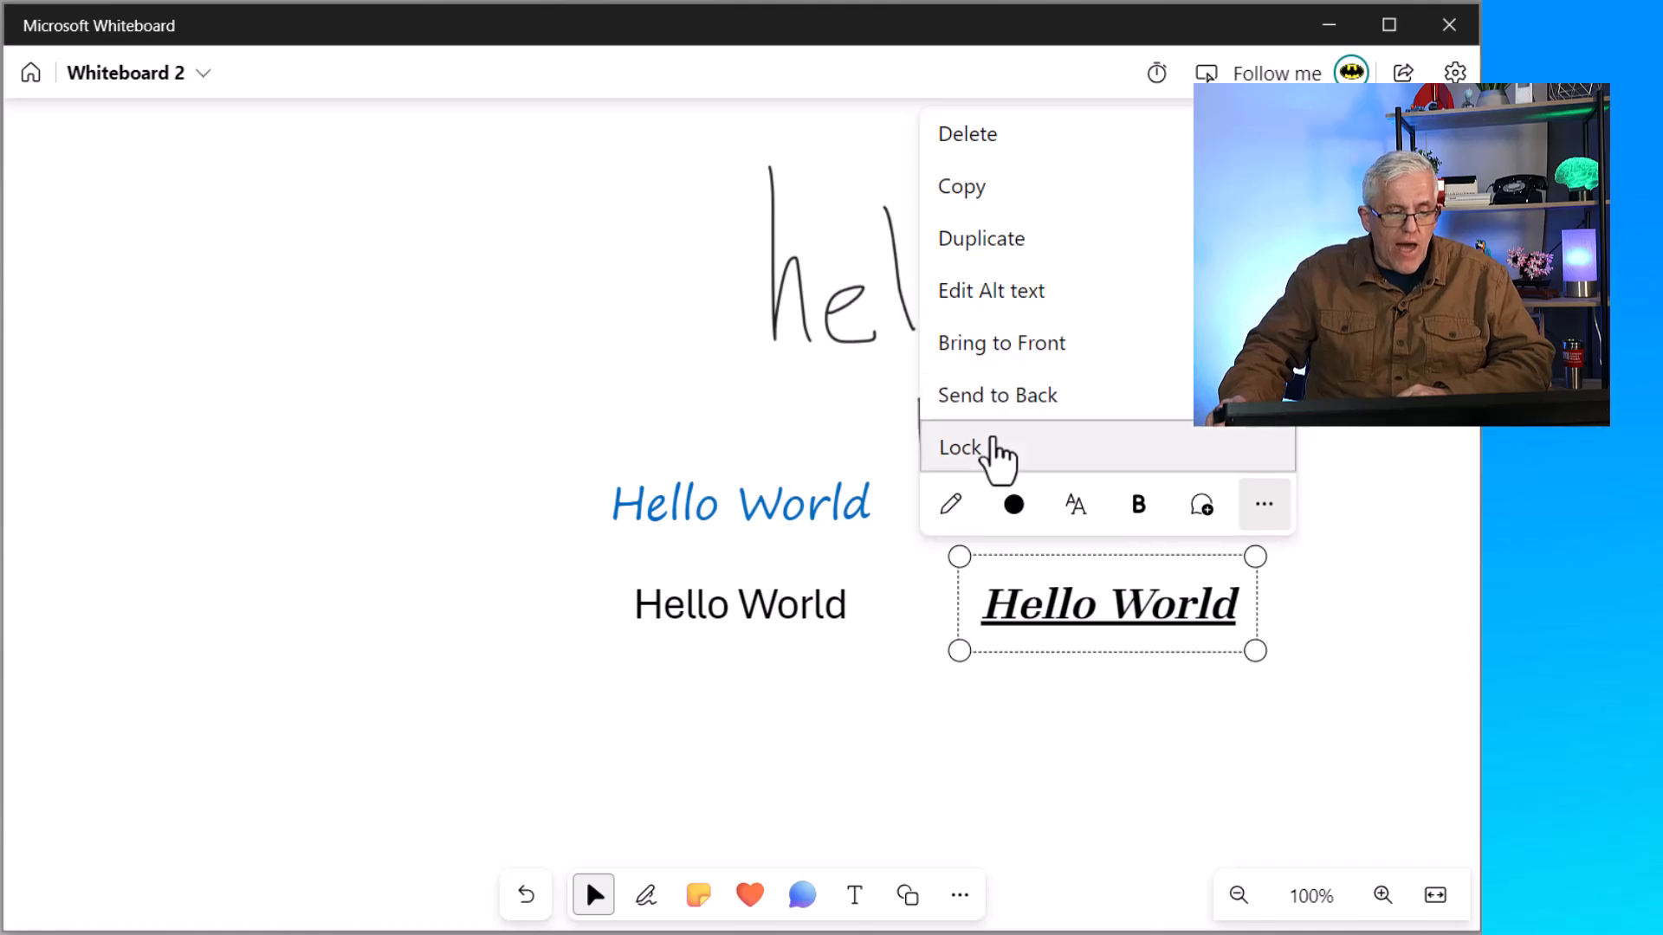
click(1009, 448)
Shift the plain black "Hello World" text slightly left and try to move the locked underlined text
click(1130, 774)
scroll(1020, 791, down, 1)
drag(989, 743, 956, 764)
drag(653, 380, 650, 482)
click(818, 646)
drag(818, 645, 756, 654)
scroll(1066, 677, right, 2)
drag(1077, 676, 991, 638)
Unlock all locked objects on the whiteboard
click(1051, 632)
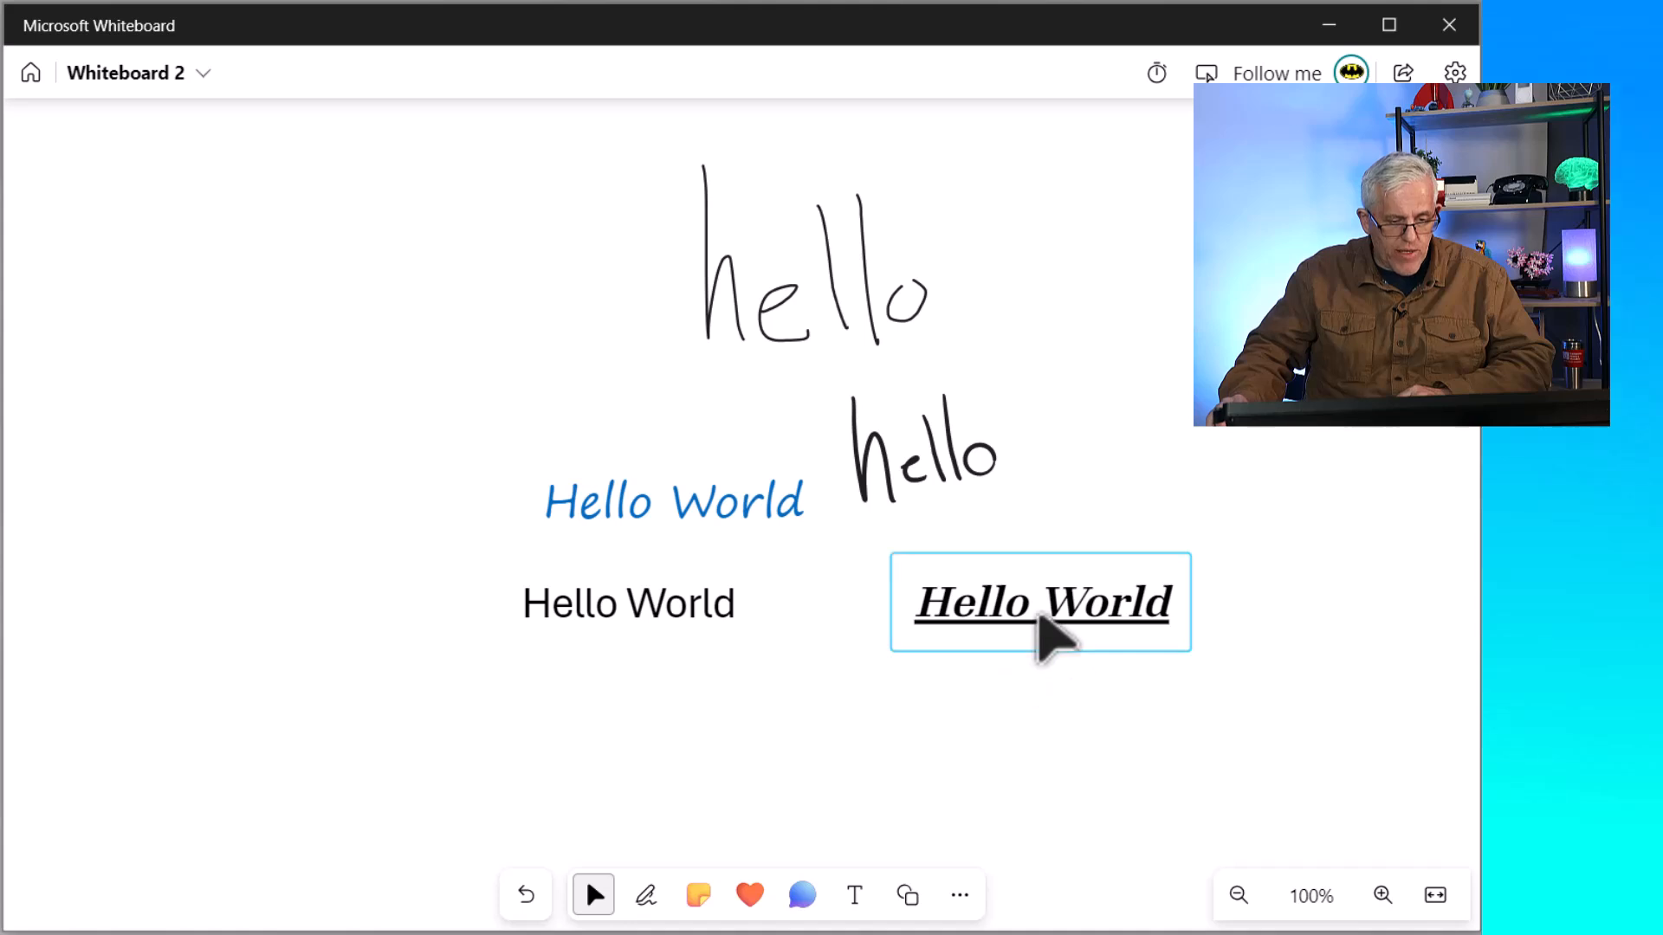
right_click(1051, 632)
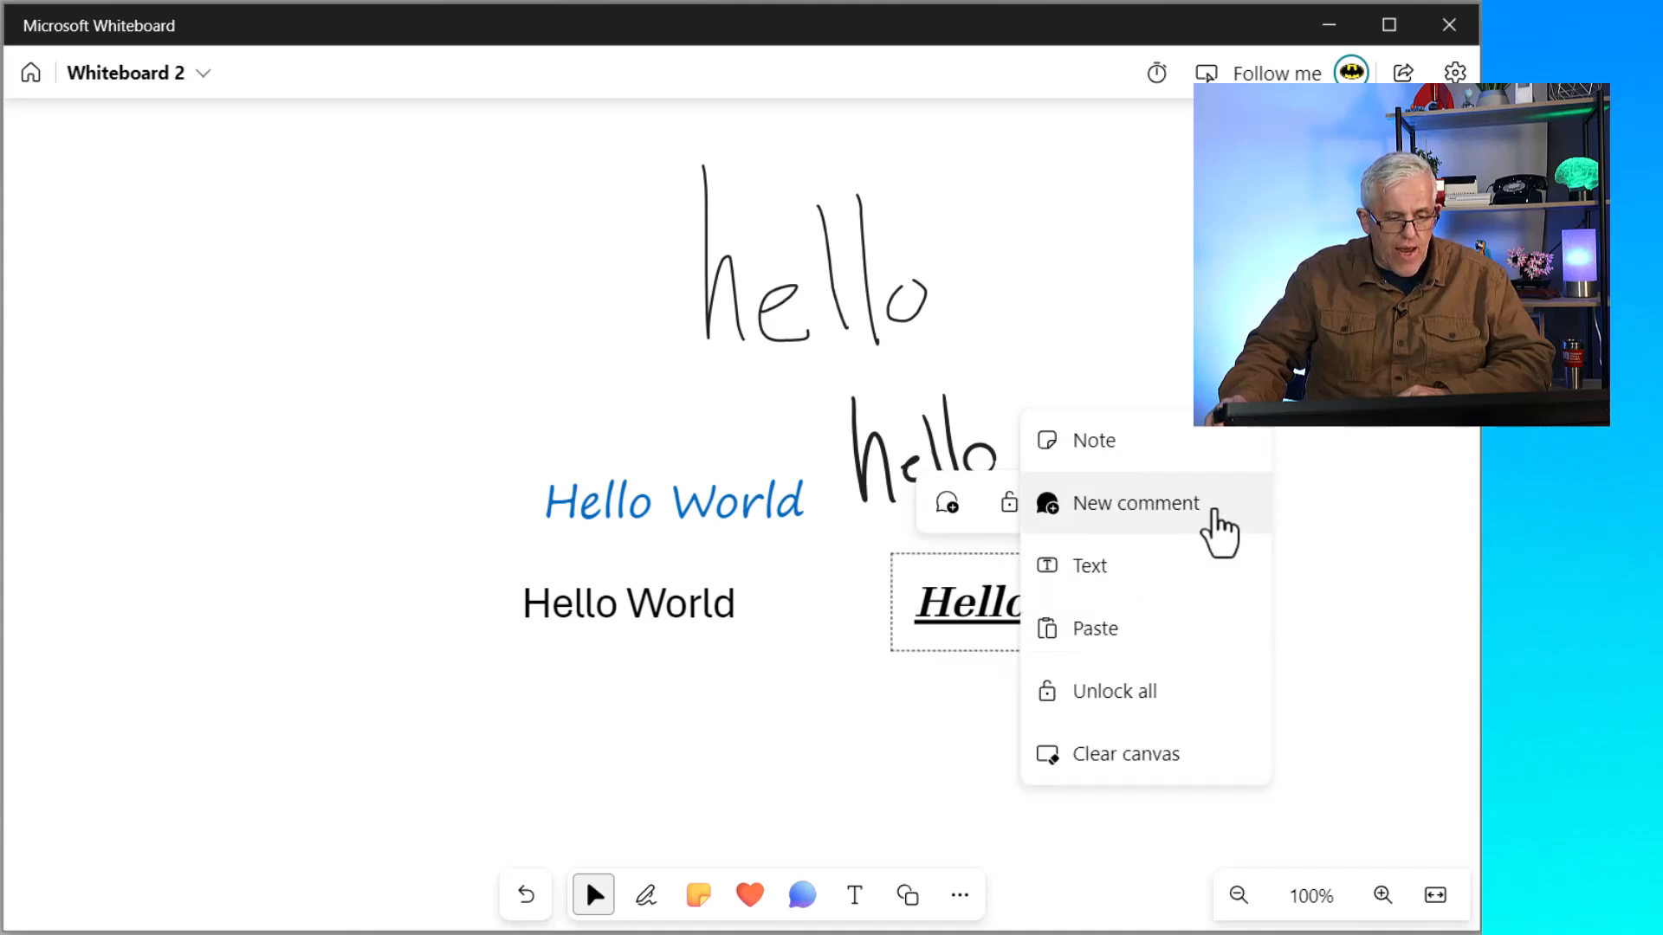
click(1158, 701)
click(1160, 622)
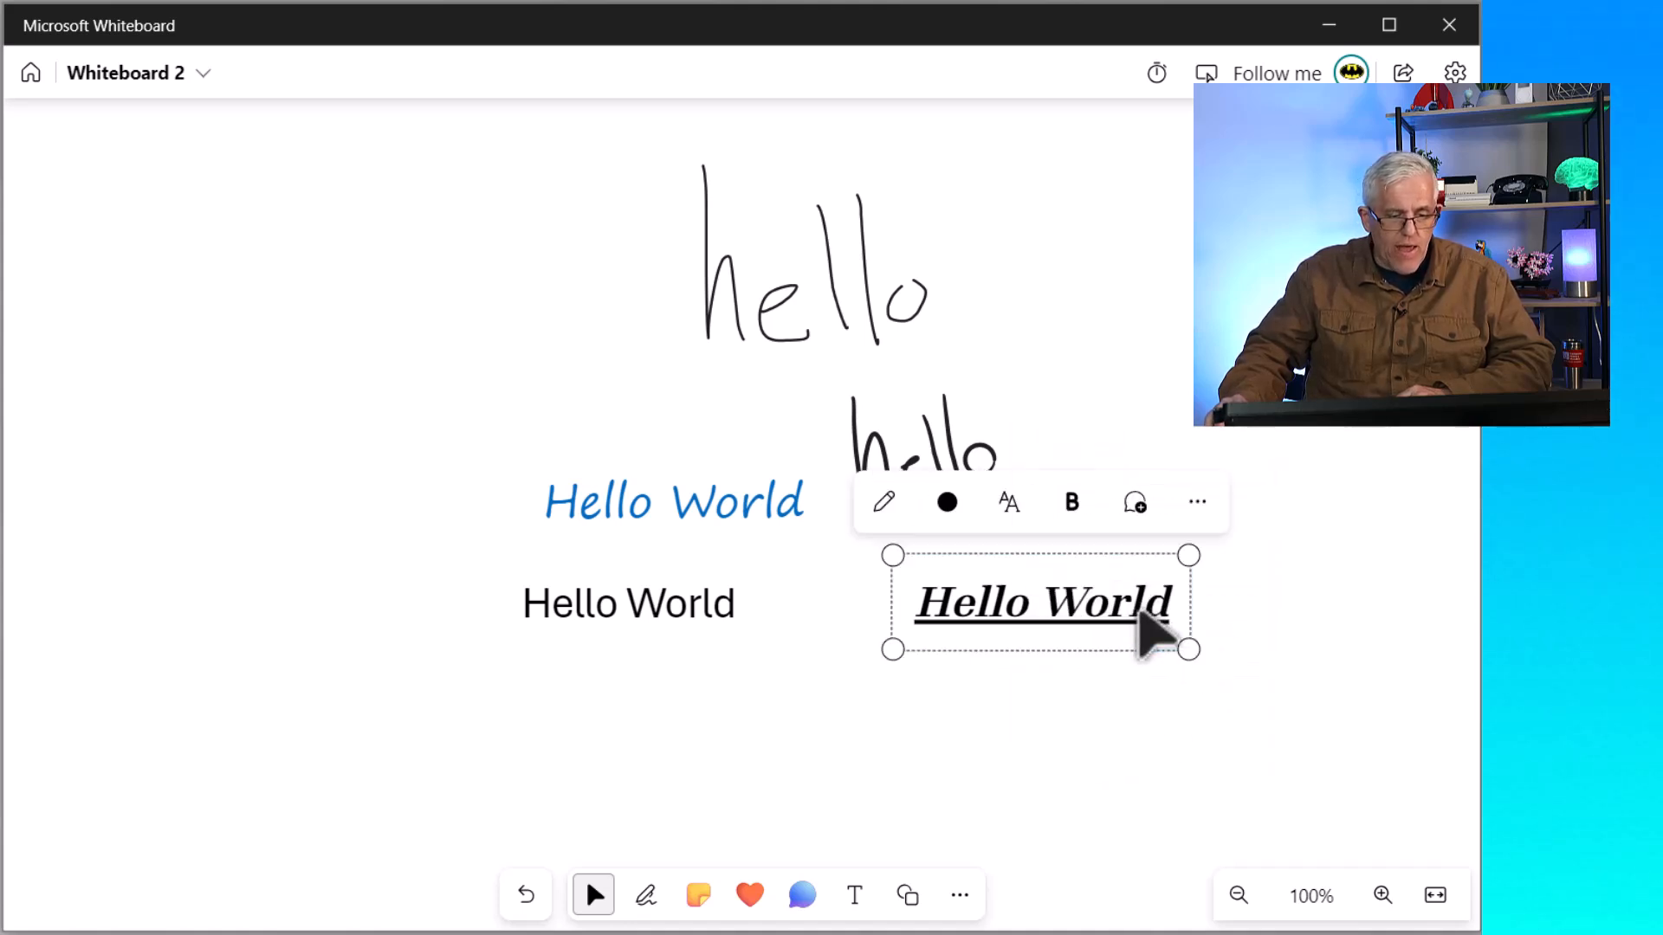
click(1196, 506)
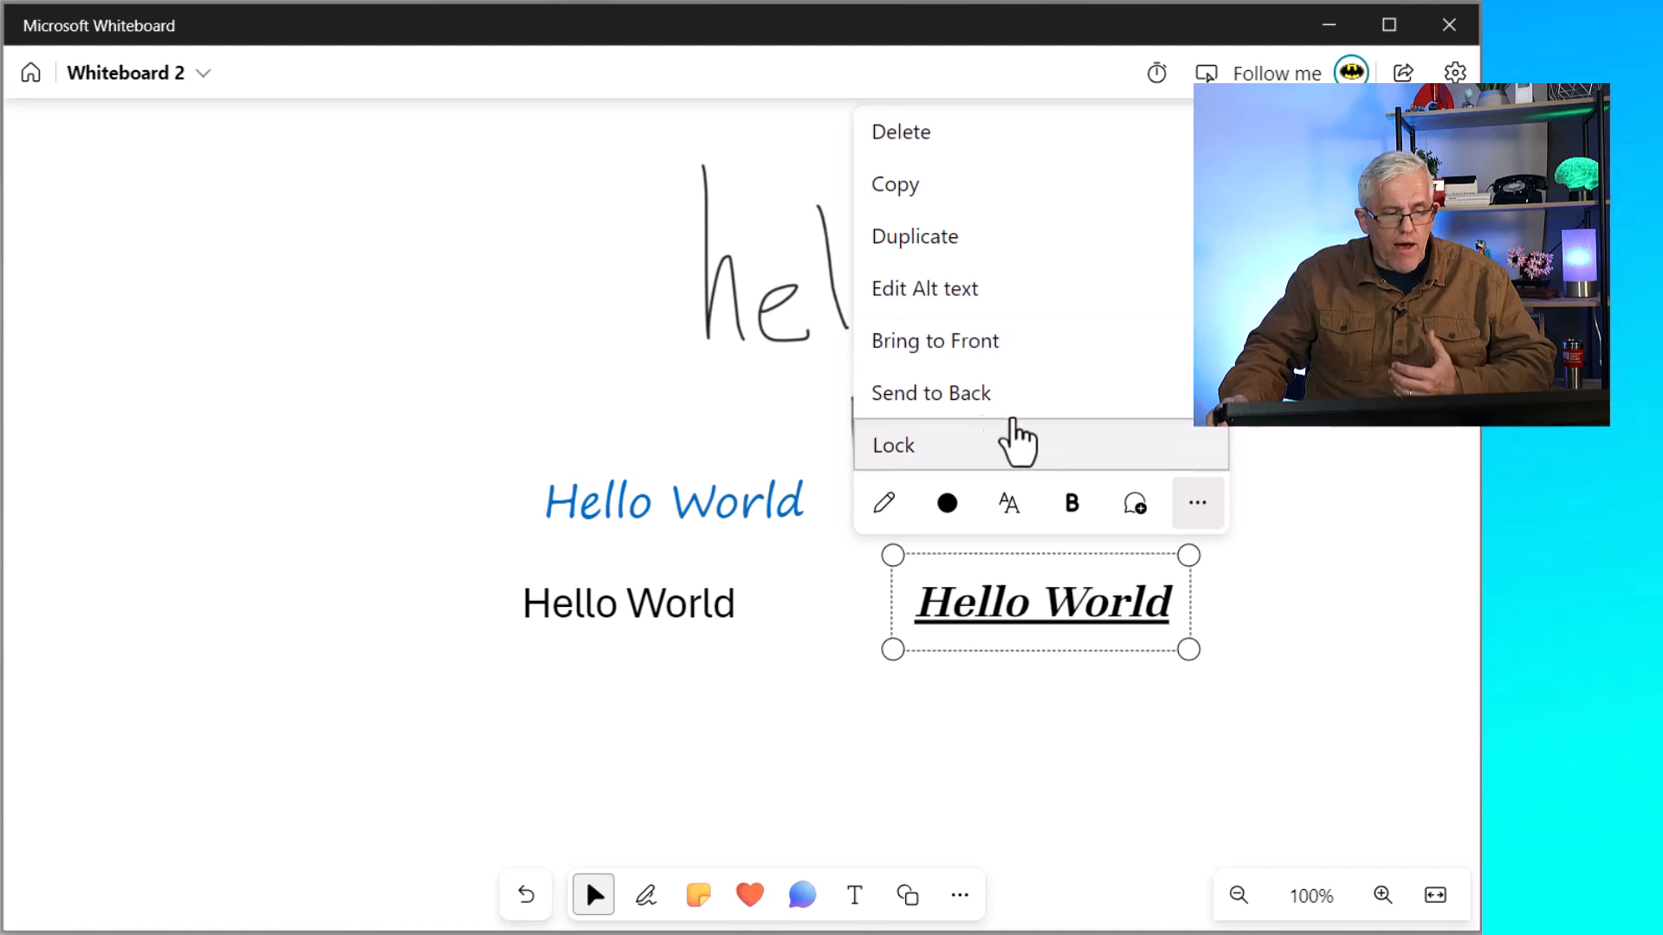
click(1273, 601)
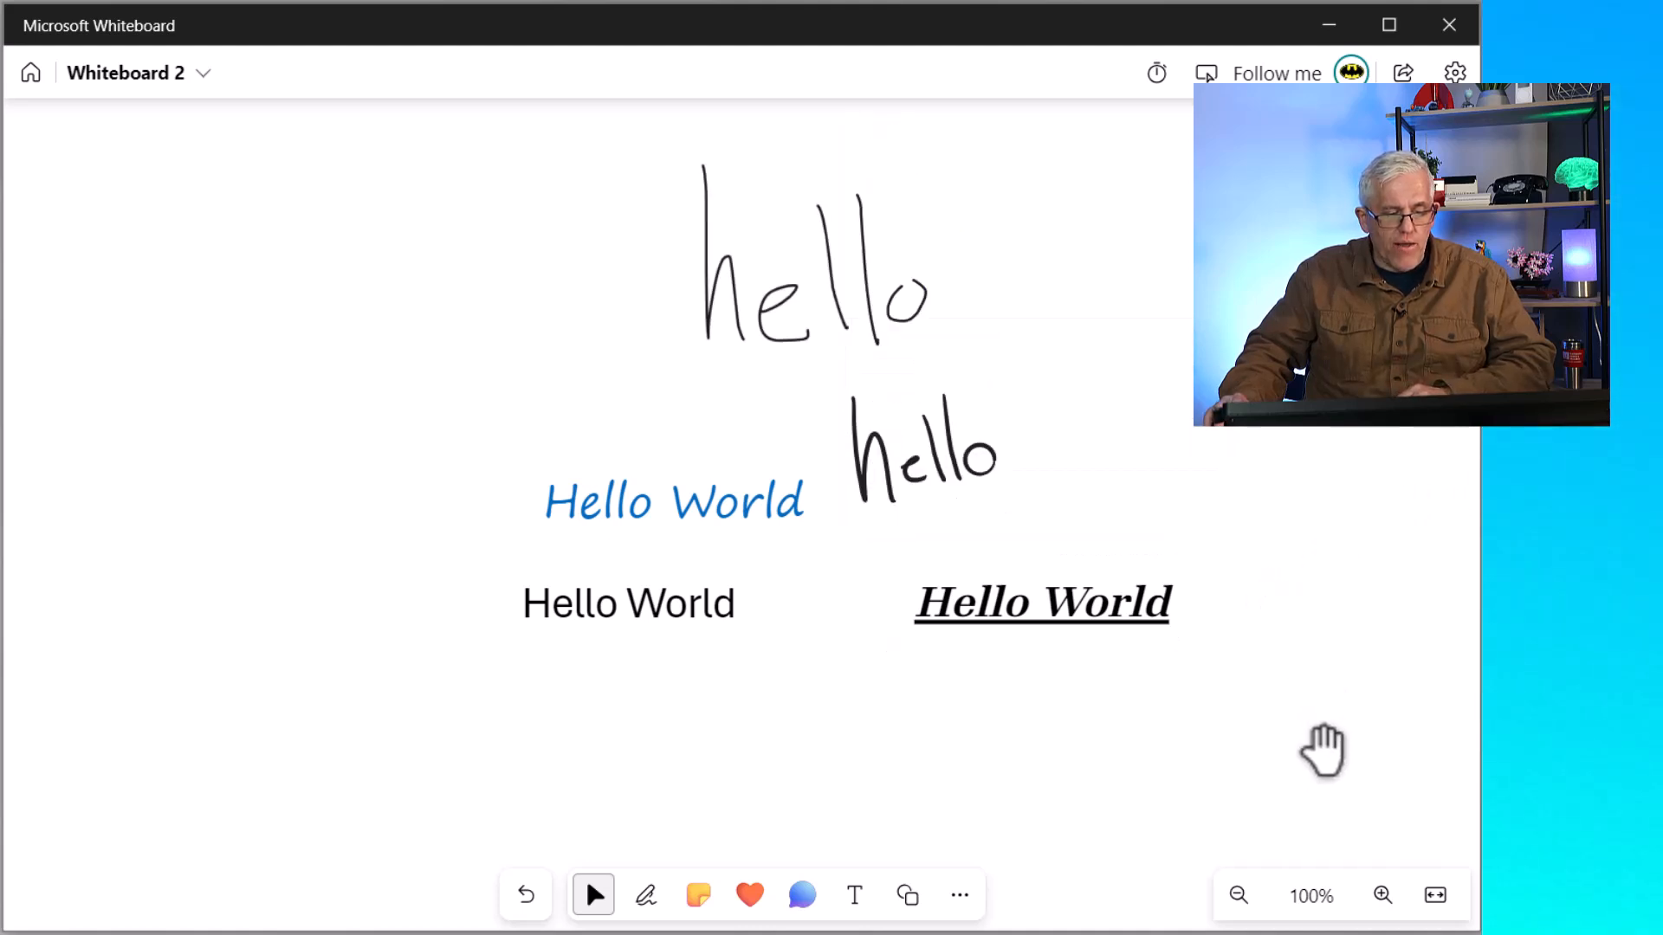